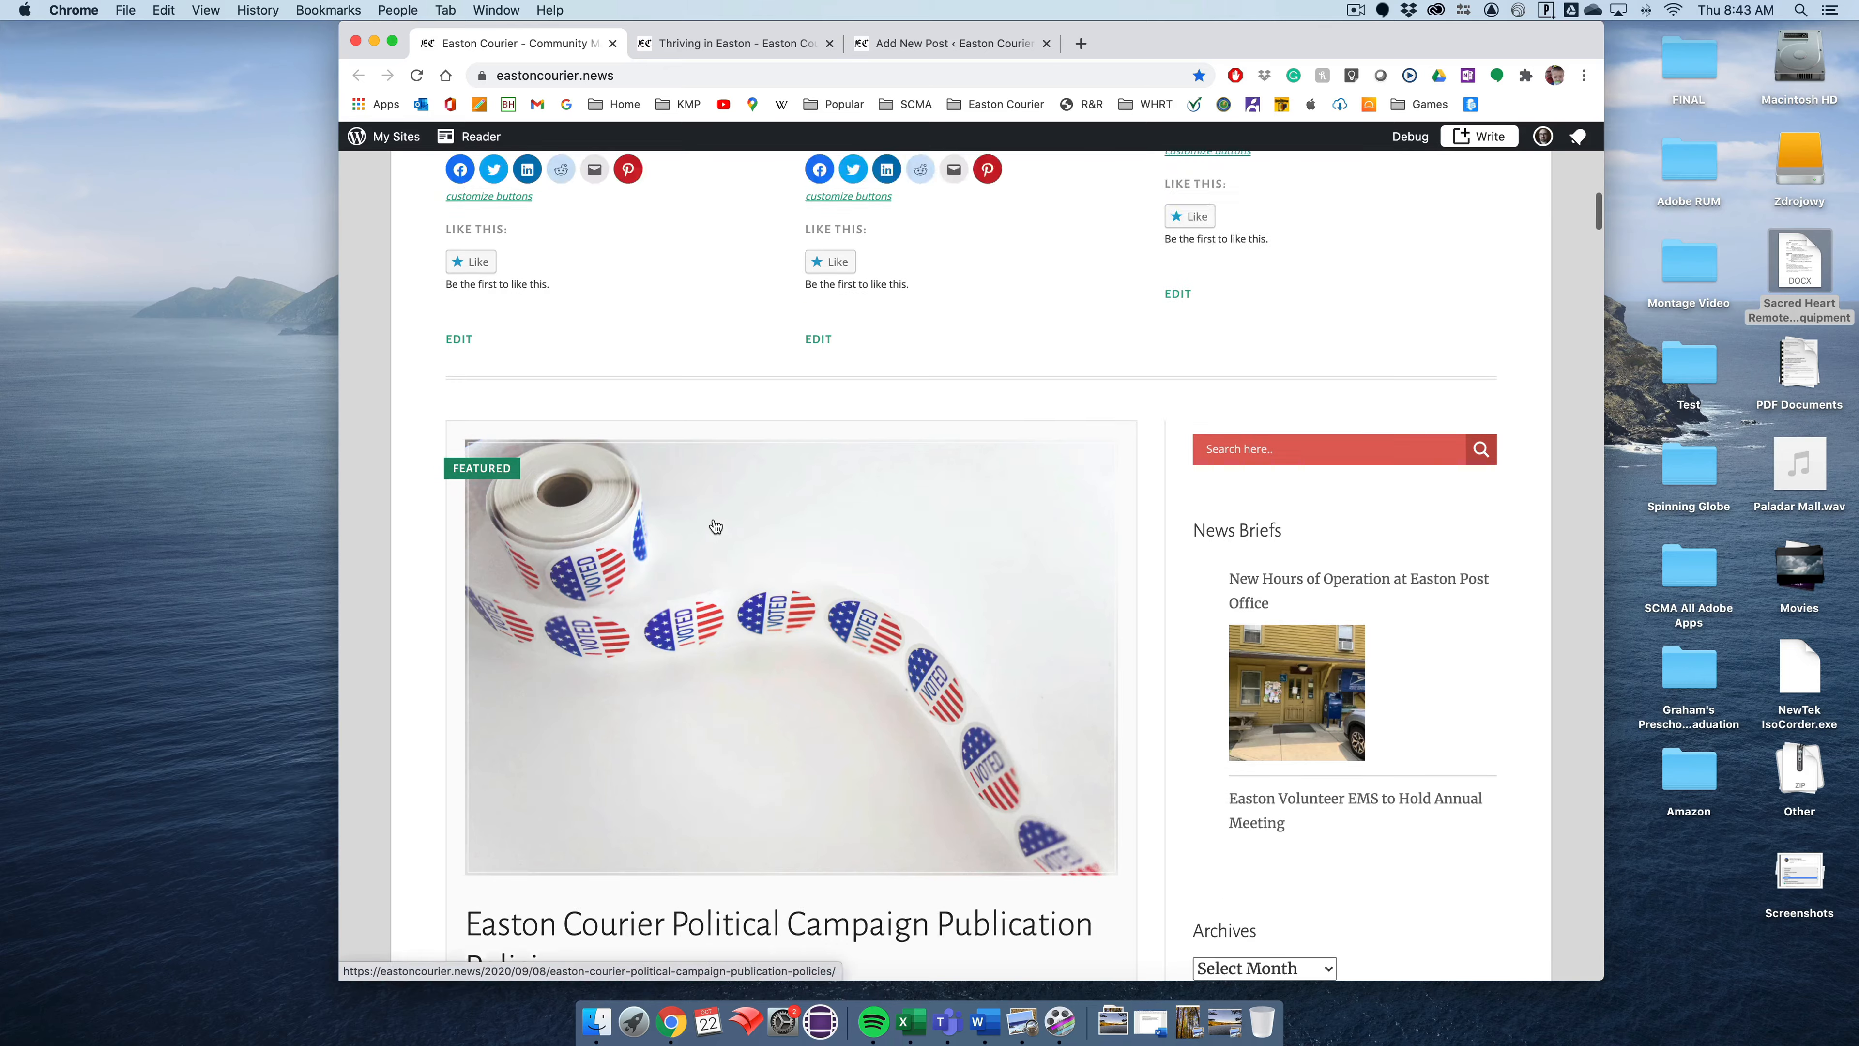
Examine the published Thriving in Easton article, from its featured image at the top through the portraits in the body
{"action": "left_click", "coordinate": [697, 44]}
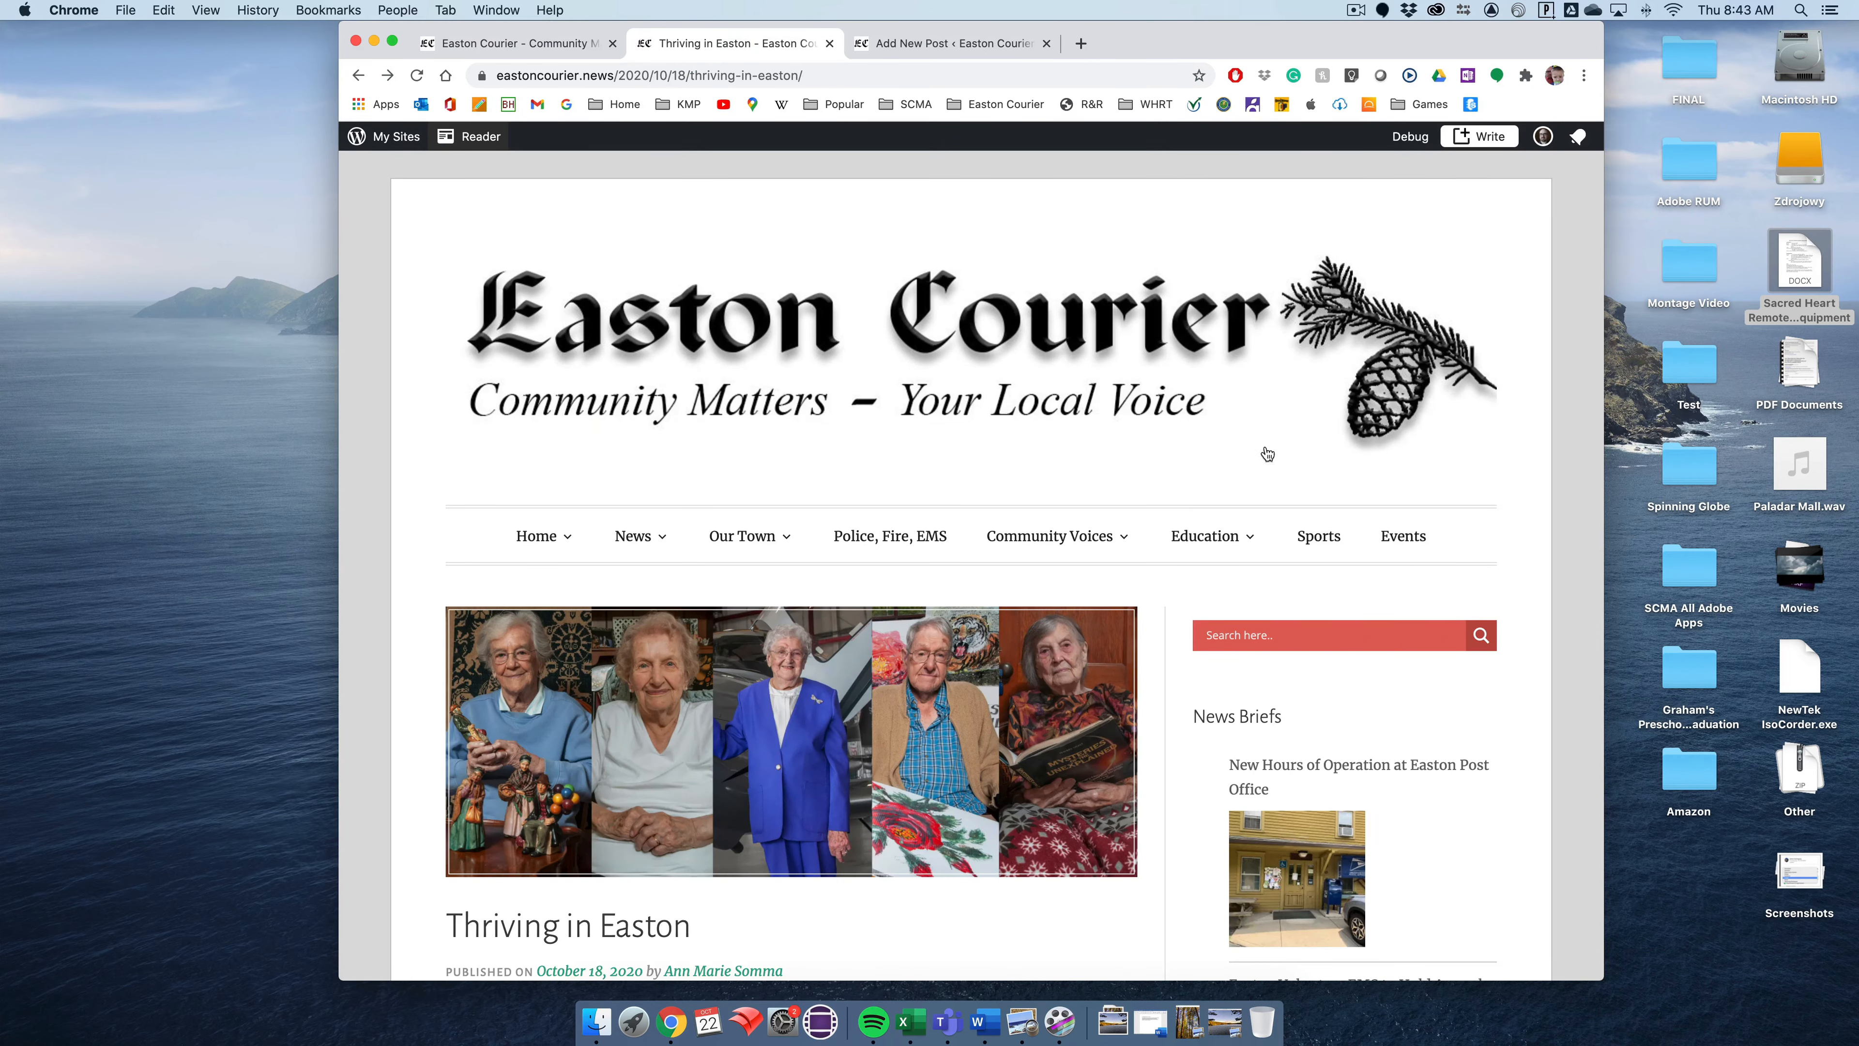
{"action": "scroll", "coordinate": [1265, 448], "scroll_direction": "down", "scroll_amount": 4}
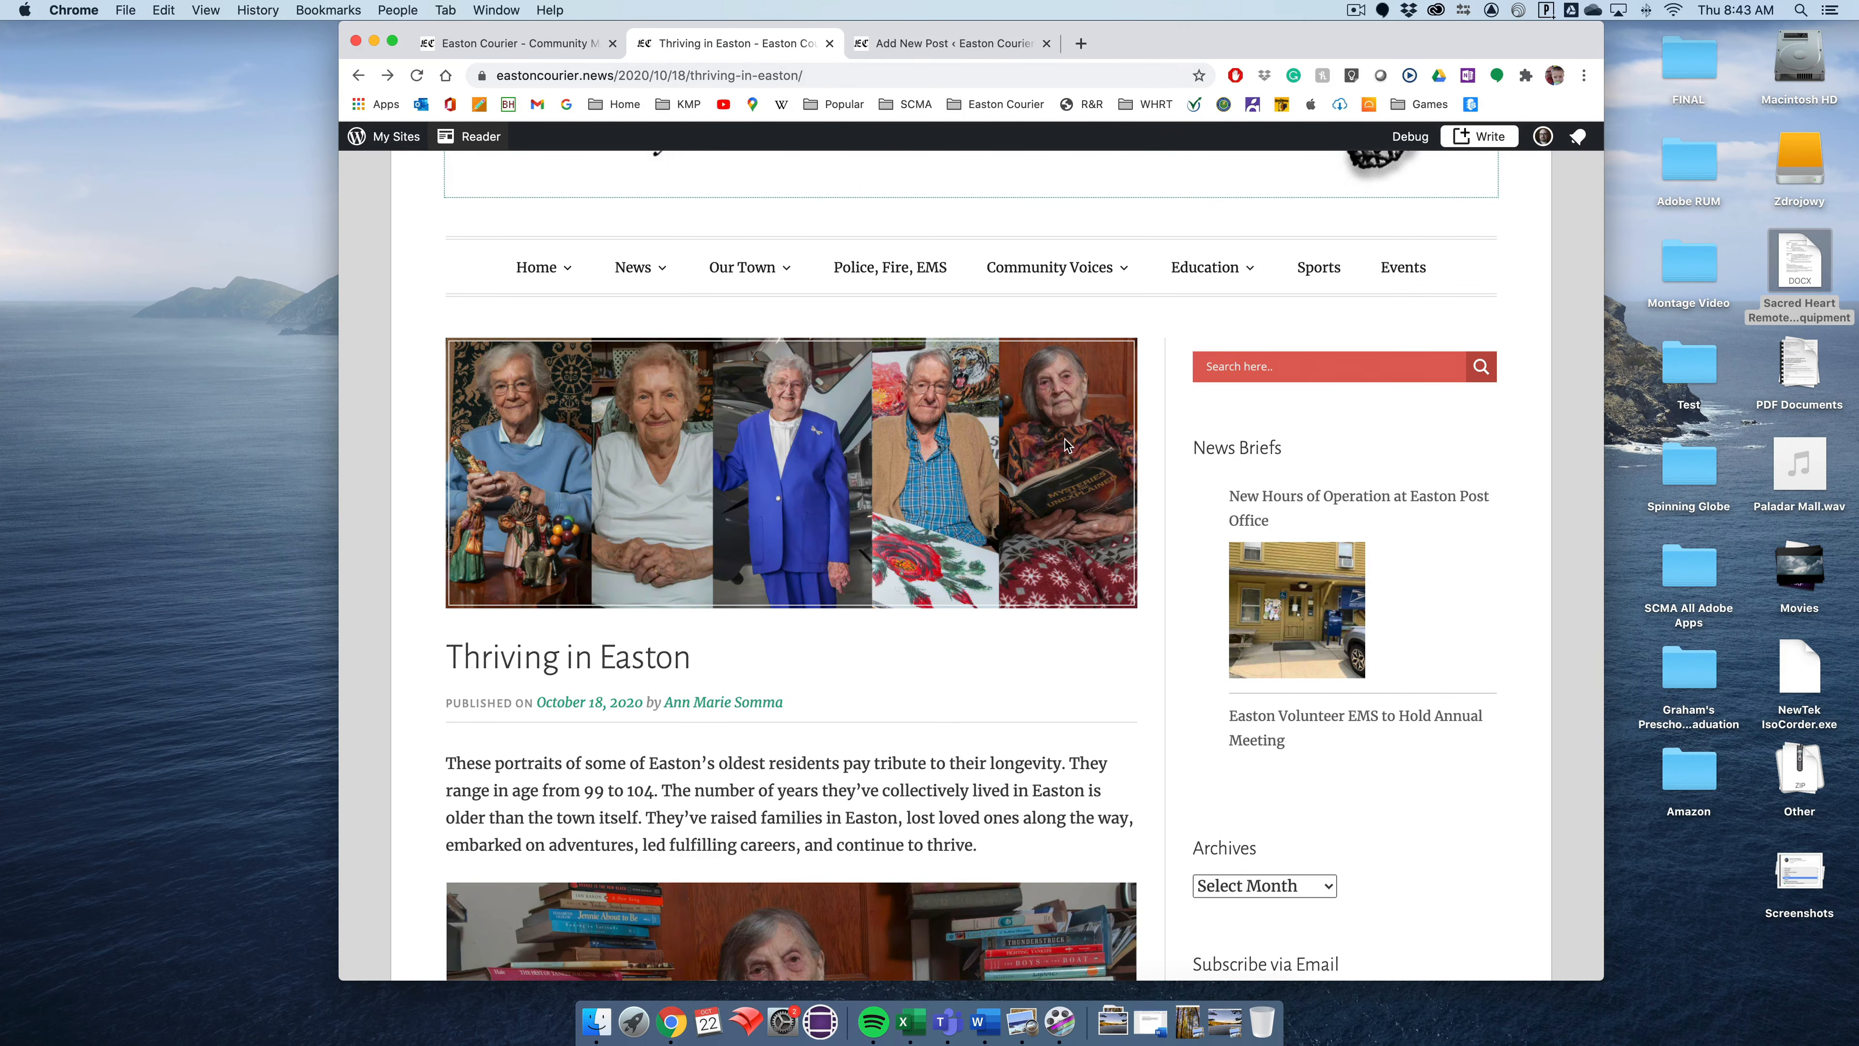
{"action": "scroll", "coordinate": [1073, 454], "scroll_direction": "down", "scroll_amount": 6}
{"action": "scroll", "coordinate": [1072, 474], "scroll_direction": "down", "scroll_amount": 12}
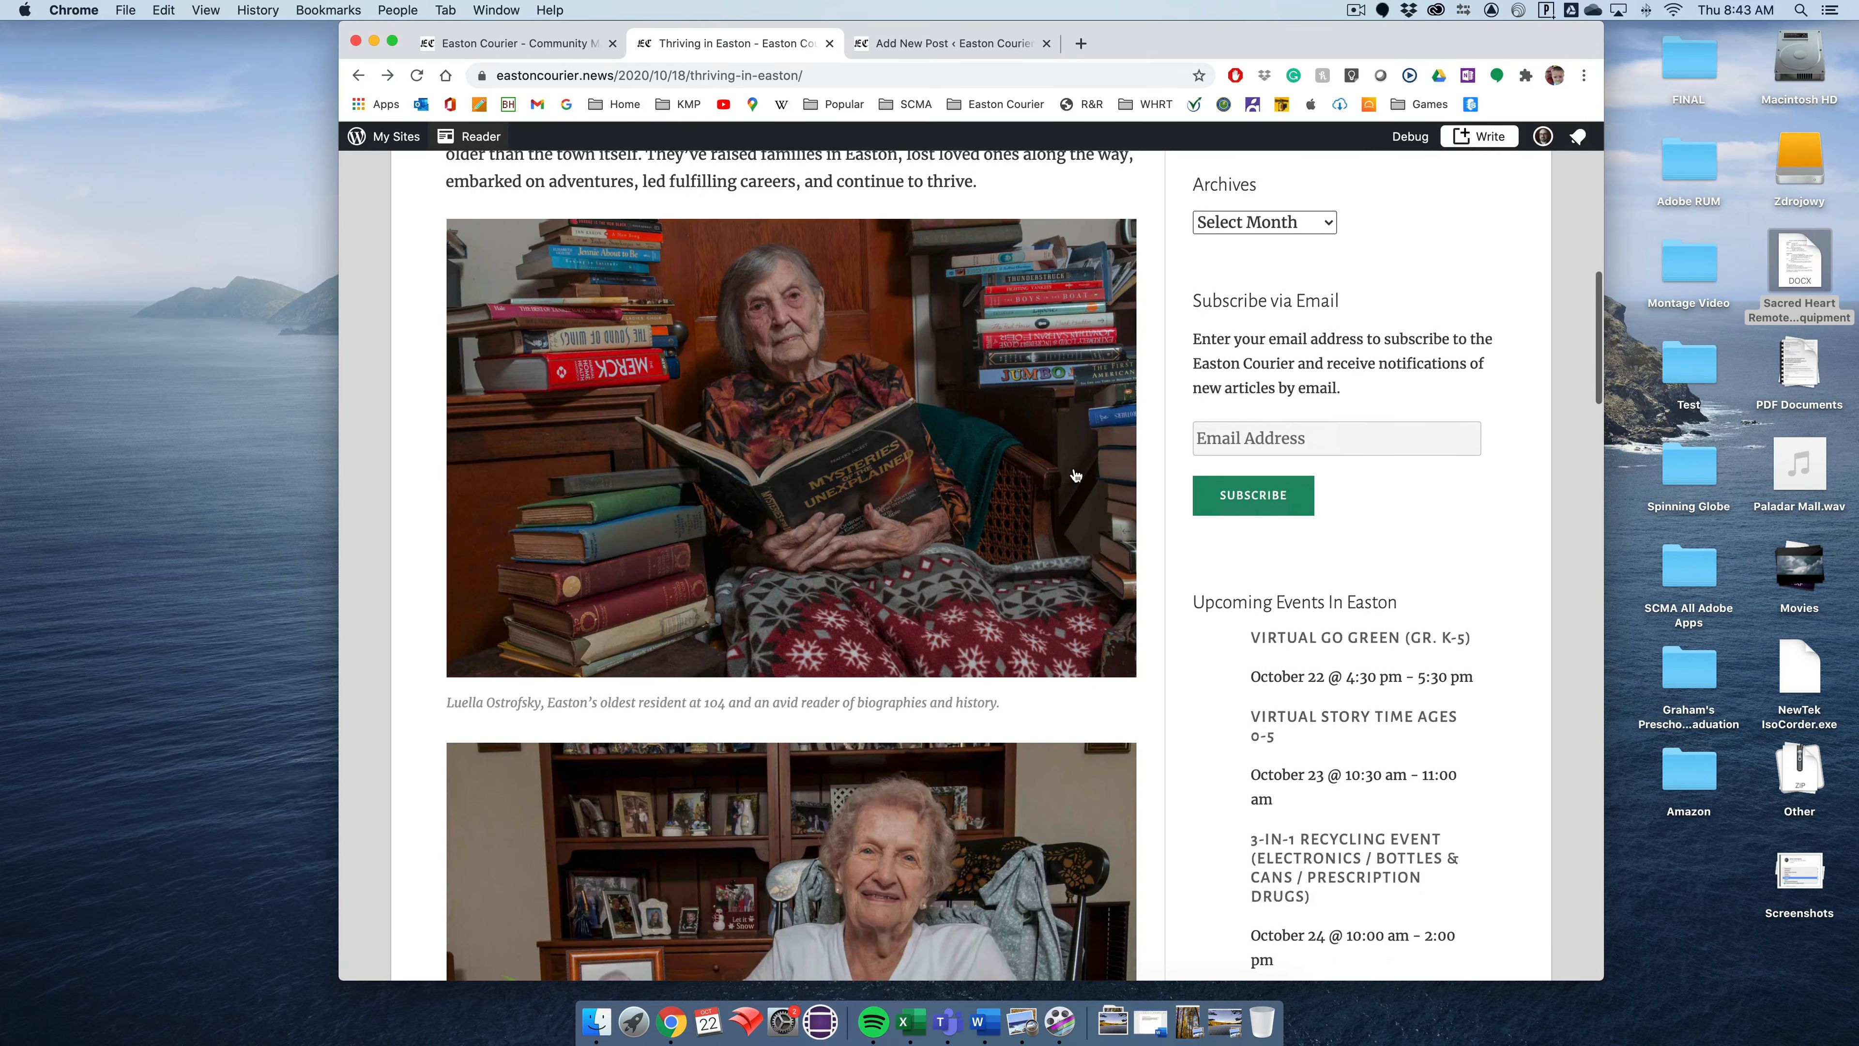
{"action": "scroll", "coordinate": [1074, 469], "scroll_direction": "down", "scroll_amount": 5}
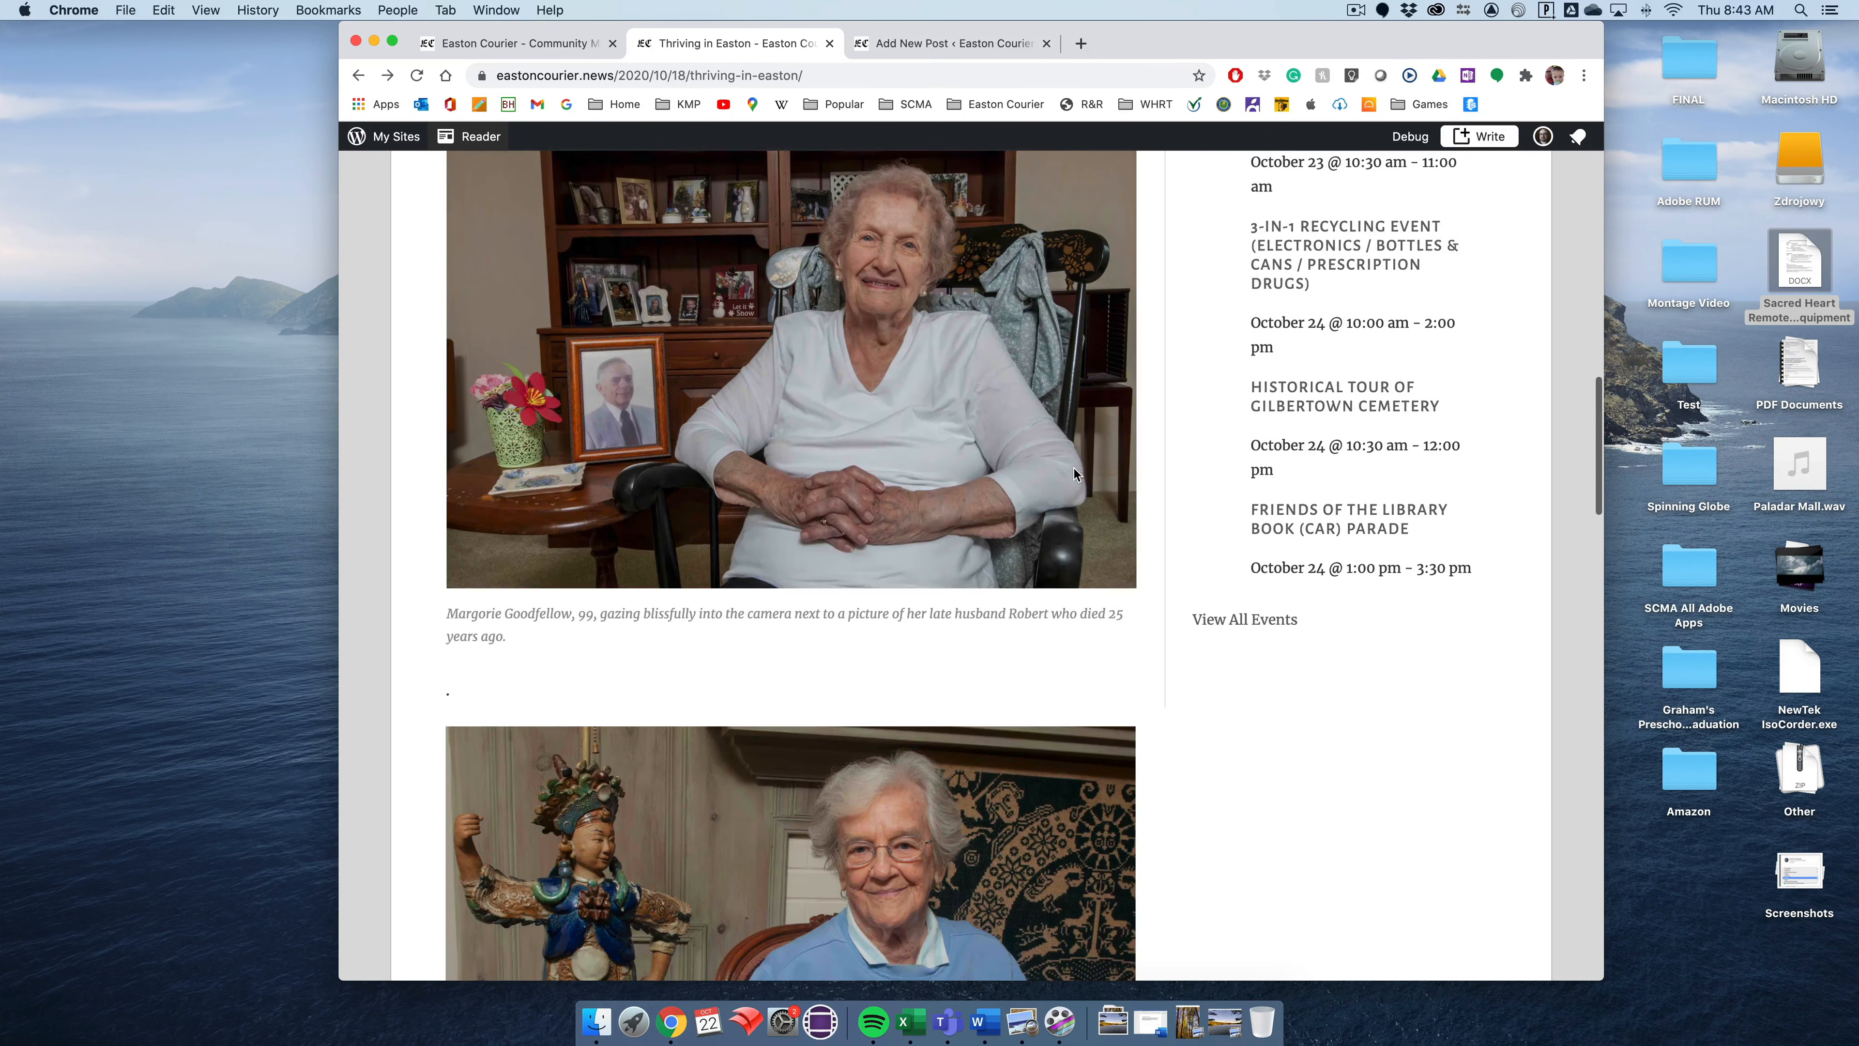
{"action": "scroll", "coordinate": [1073, 468], "scroll_direction": "up", "scroll_amount": 5}
{"action": "scroll", "coordinate": [1075, 474], "scroll_direction": "up", "scroll_amount": 14}
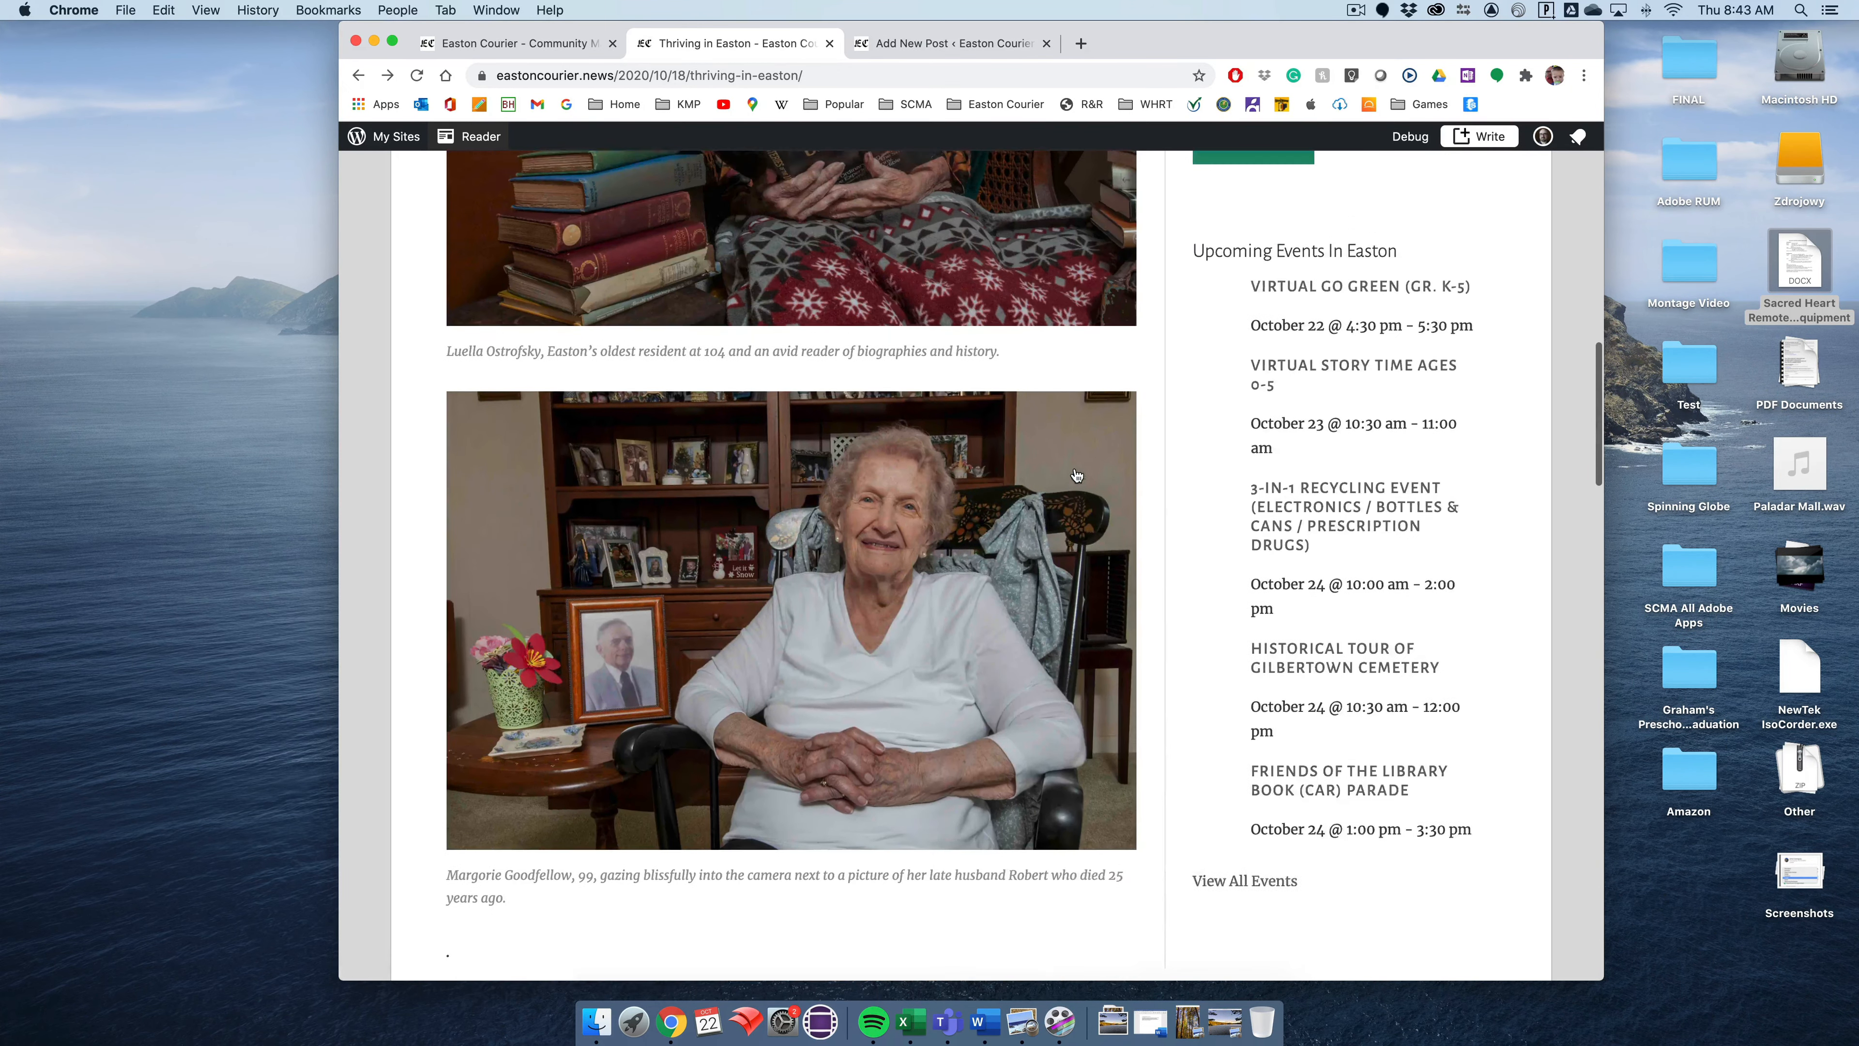
{"action": "scroll", "coordinate": [1074, 468], "scroll_direction": "up", "scroll_amount": 6}
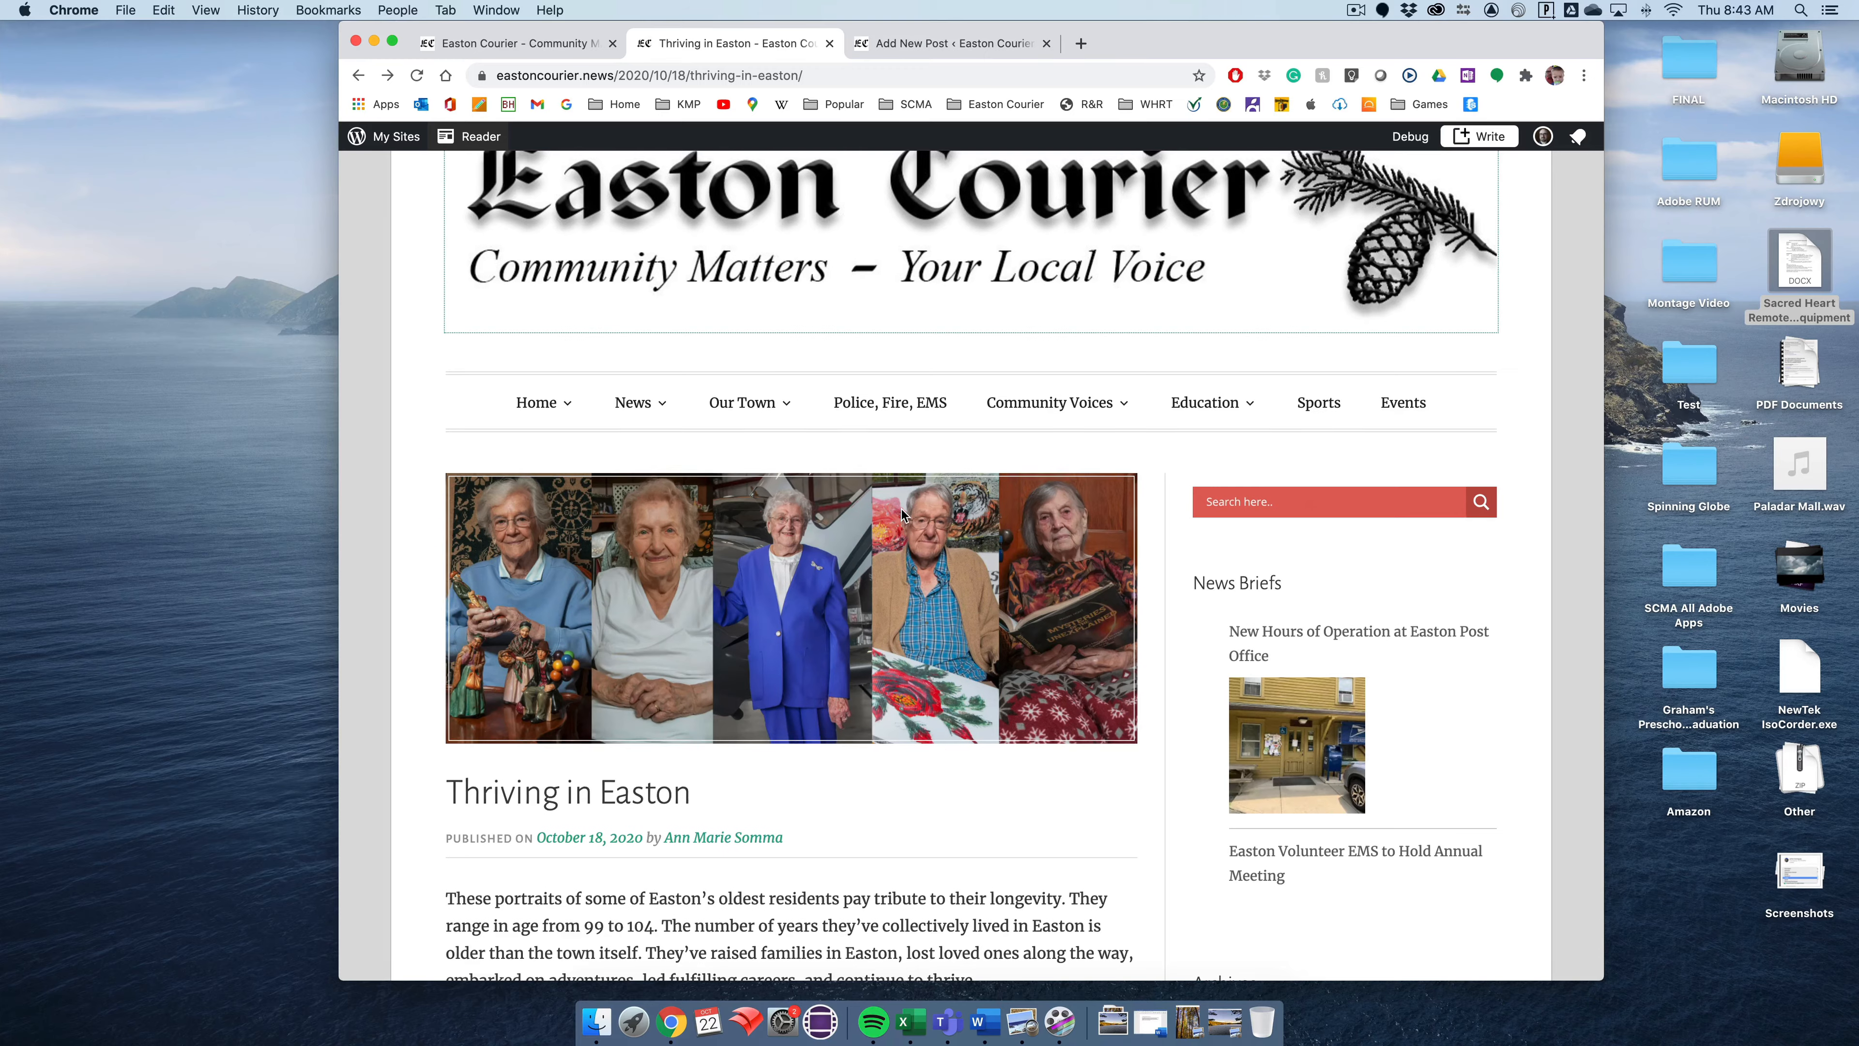
{"action": "scroll", "coordinate": [902, 509], "scroll_direction": "down", "scroll_amount": 5}
{"action": "scroll", "coordinate": [659, 578], "scroll_direction": "up", "scroll_amount": 1}
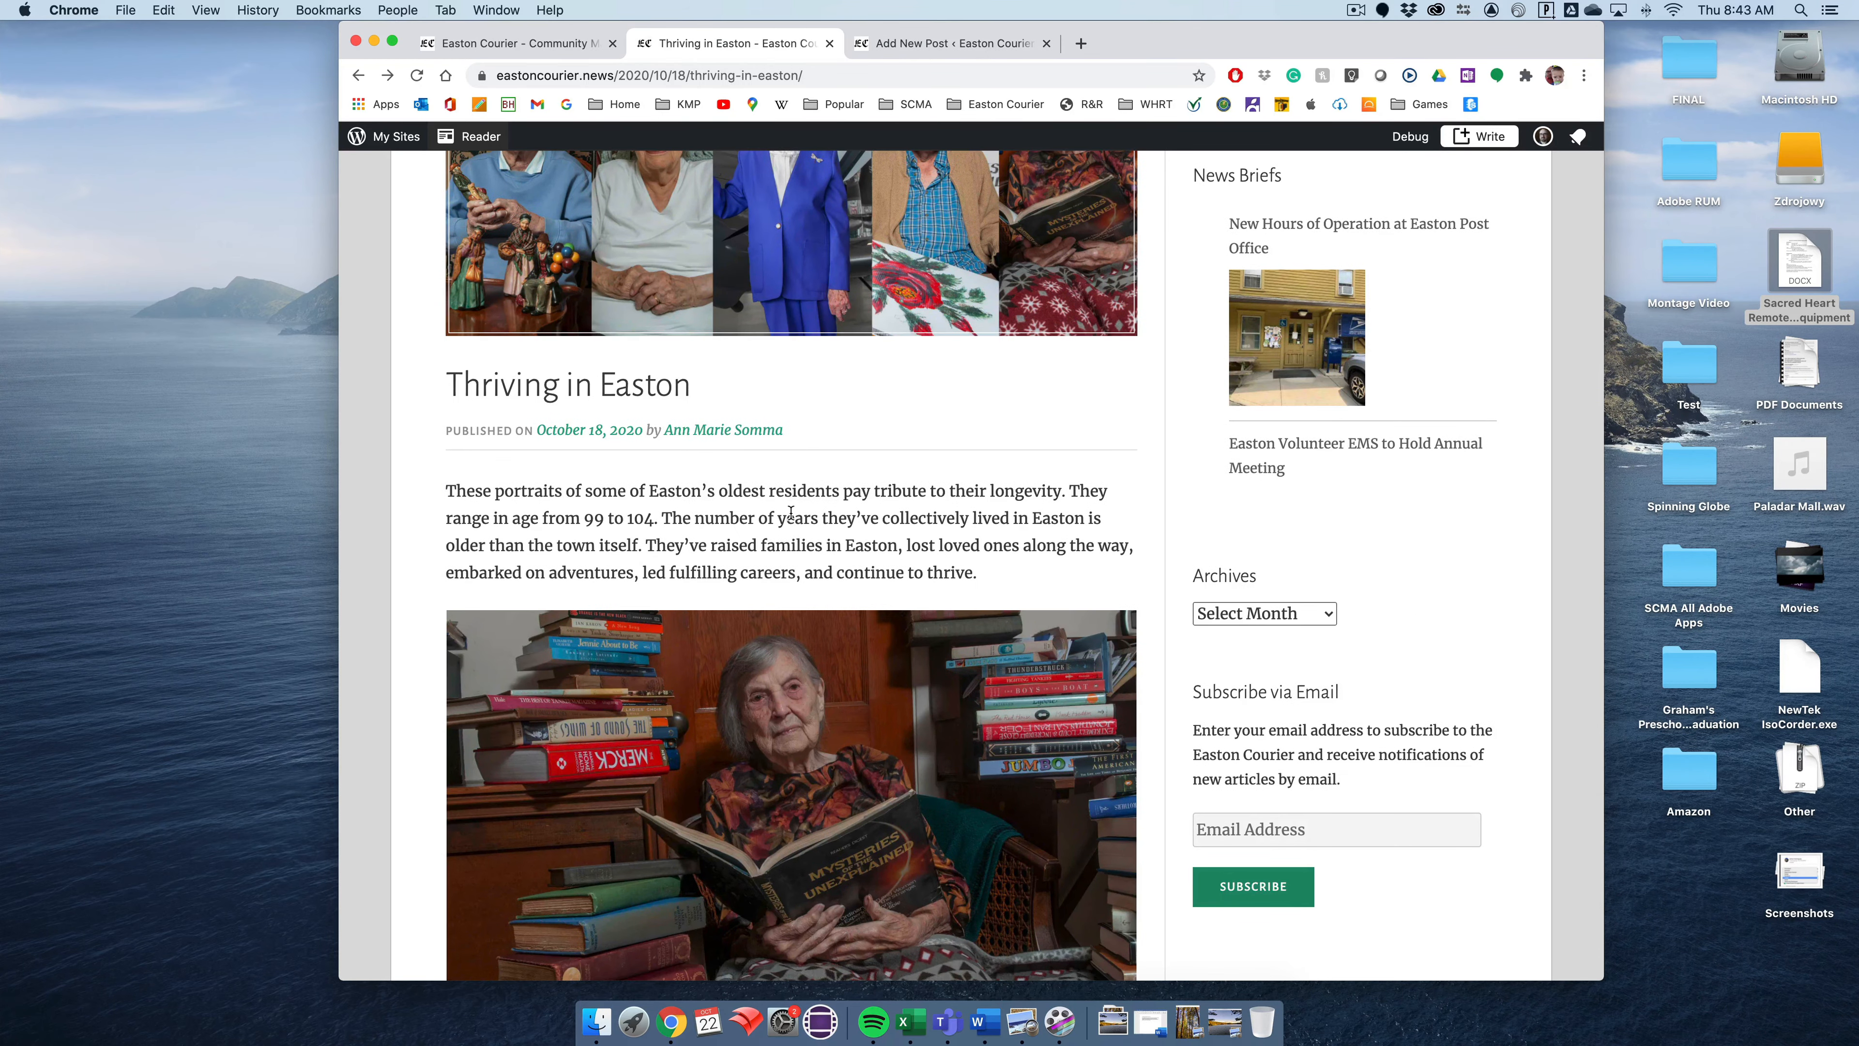
{"action": "scroll", "coordinate": [791, 513], "scroll_direction": "up", "scroll_amount": 3}
{"action": "scroll", "coordinate": [791, 512], "scroll_direction": "up", "scroll_amount": 1}
Go to the draft post, switch to the photos in Preview, and outline a horizontal area on the vertical forest photo
{"action": "left_click", "coordinate": [980, 44]}
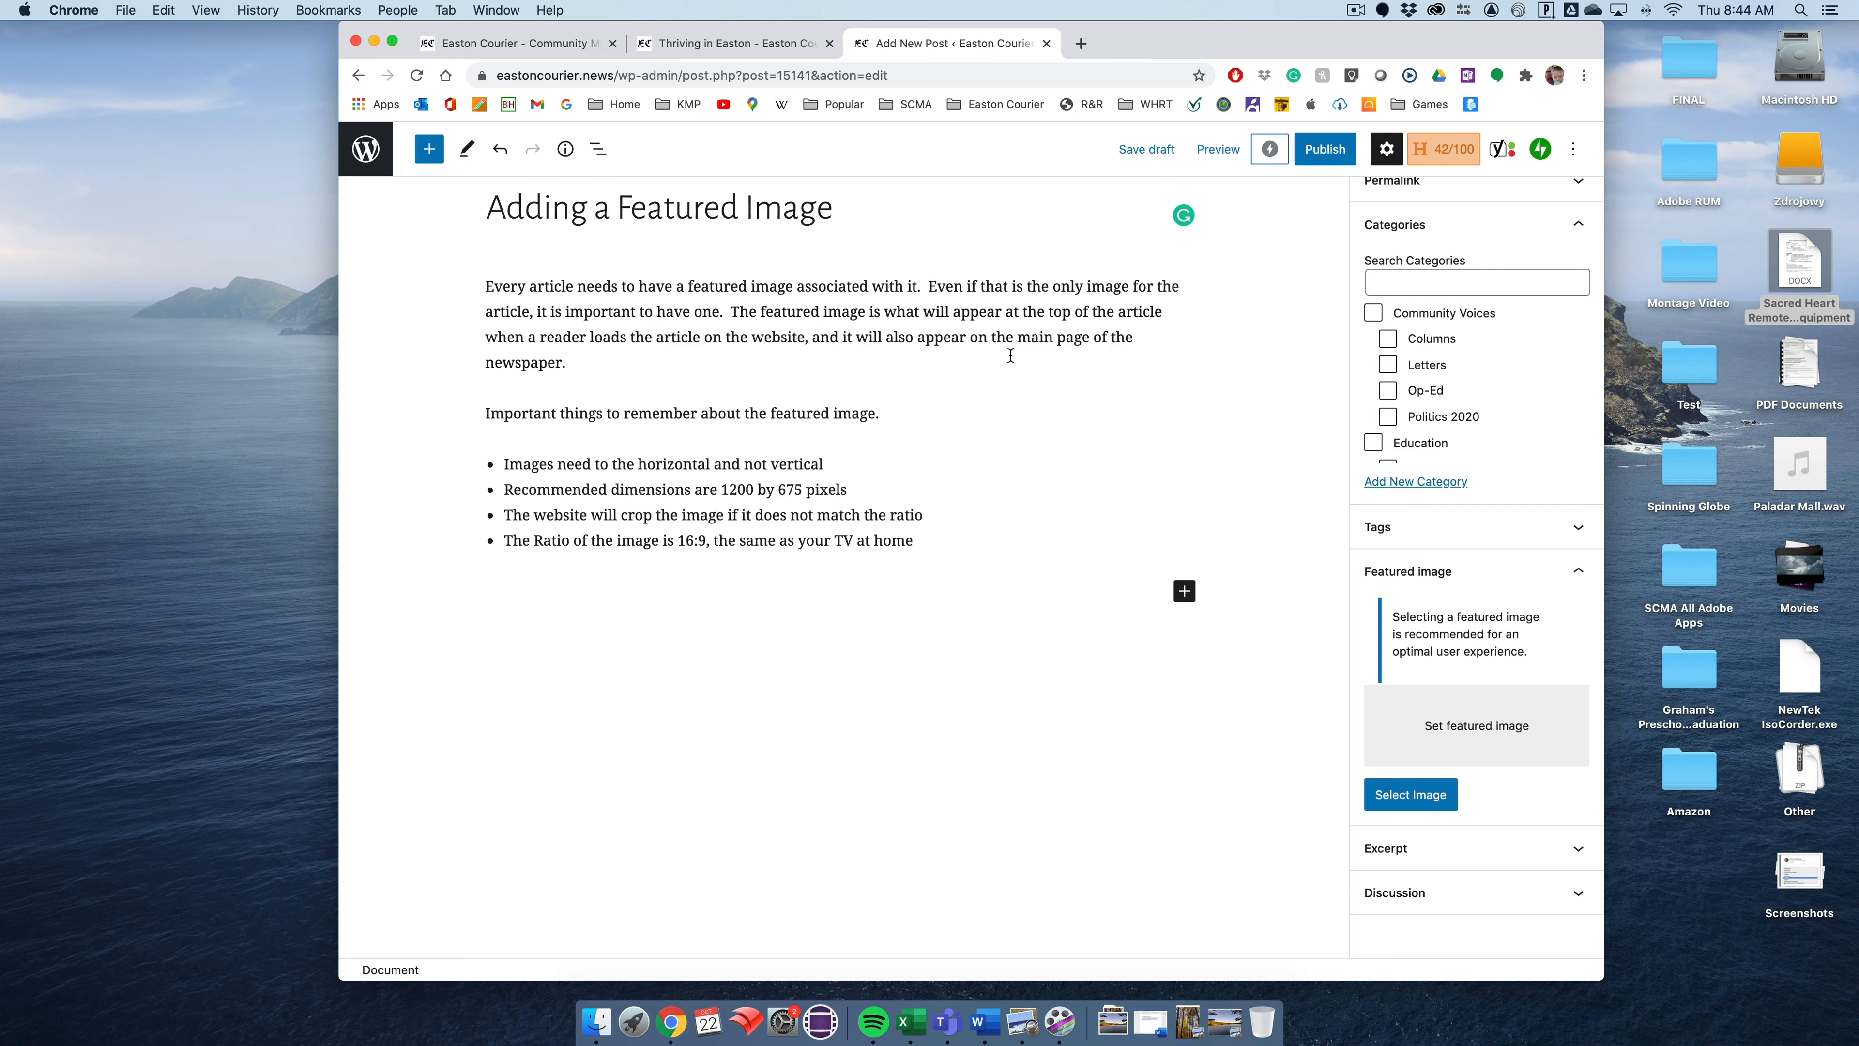
{"action": "left_click", "coordinate": [1221, 1024]}
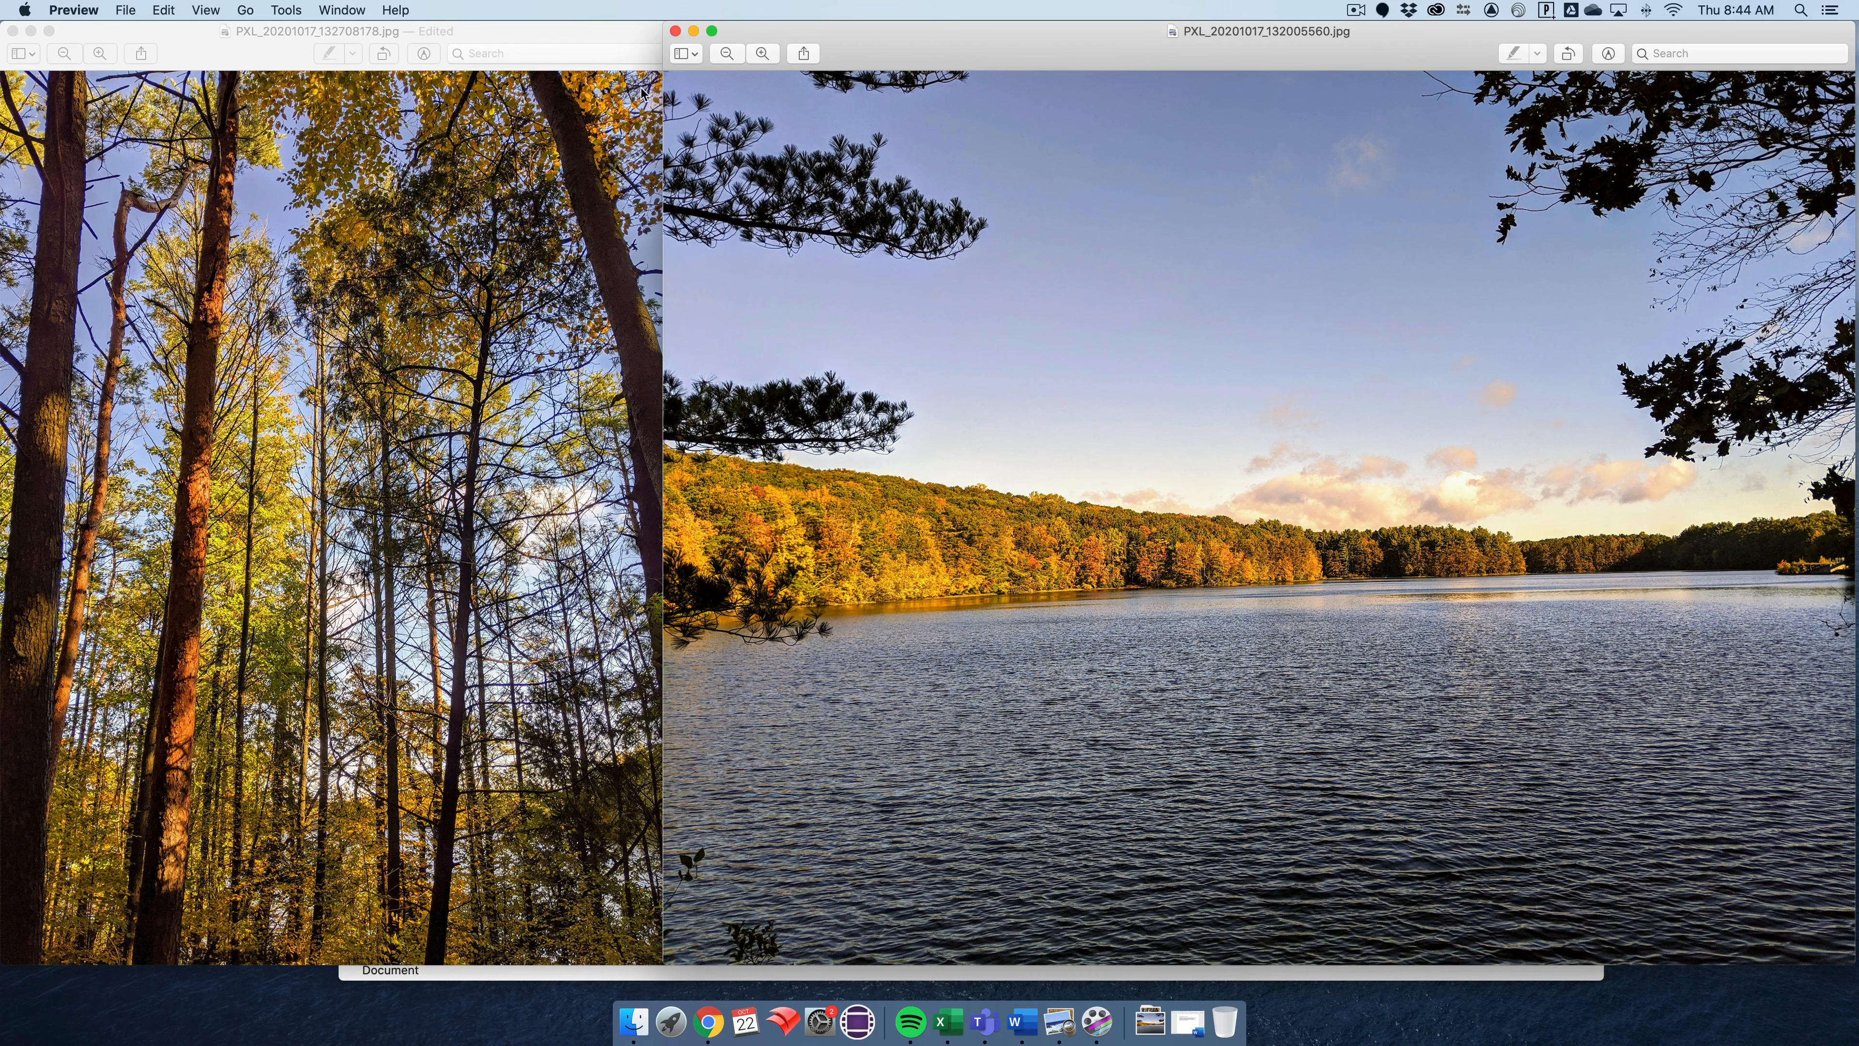
{"action": "left_click", "coordinate": [610, 35]}
{"action": "left_click_drag", "start_coordinate": [609, 35], "coordinate": [908, 33]}
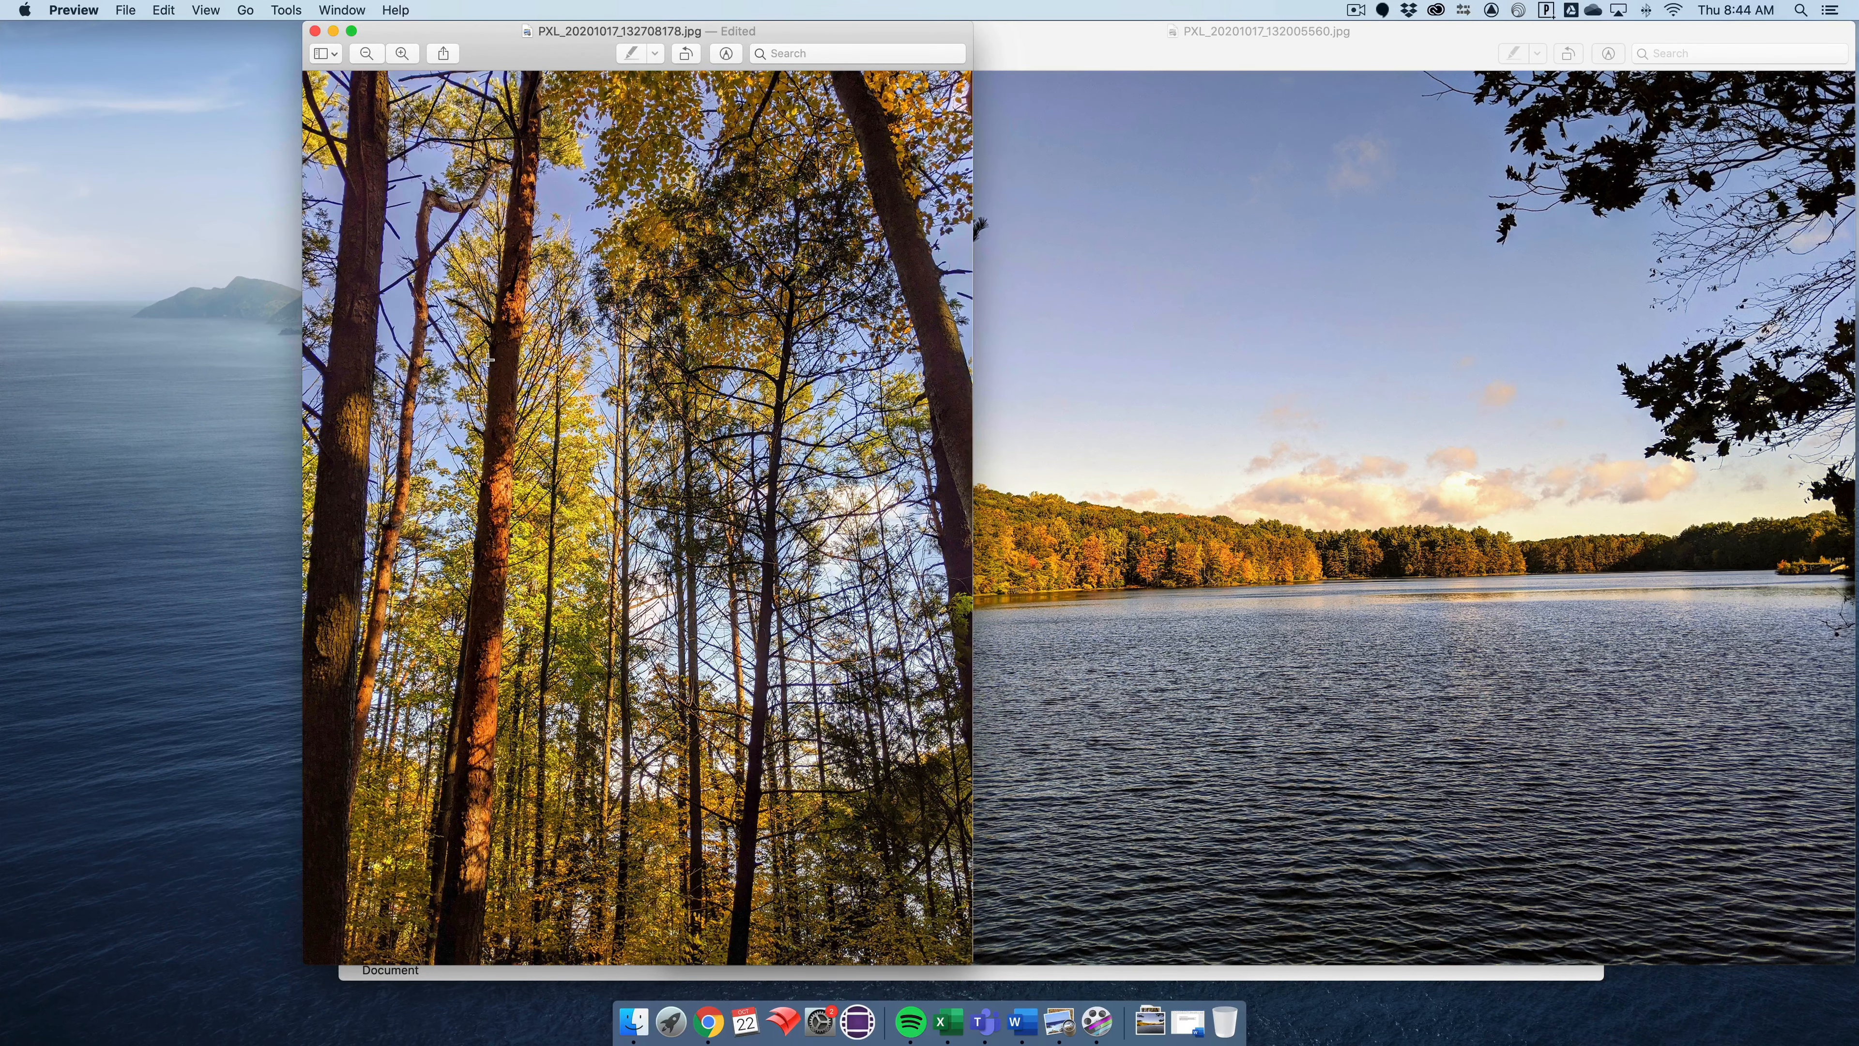
{"action": "left_click_drag", "start_coordinate": [306, 379], "coordinate": [900, 707]}
{"action": "left_click", "coordinate": [719, 188]}
{"action": "left_click_drag", "start_coordinate": [869, 33], "coordinate": [571, 33]}
Outline a wide horizontal area across the lake photo and put both photo windows away
{"action": "left_click", "coordinate": [938, 43]}
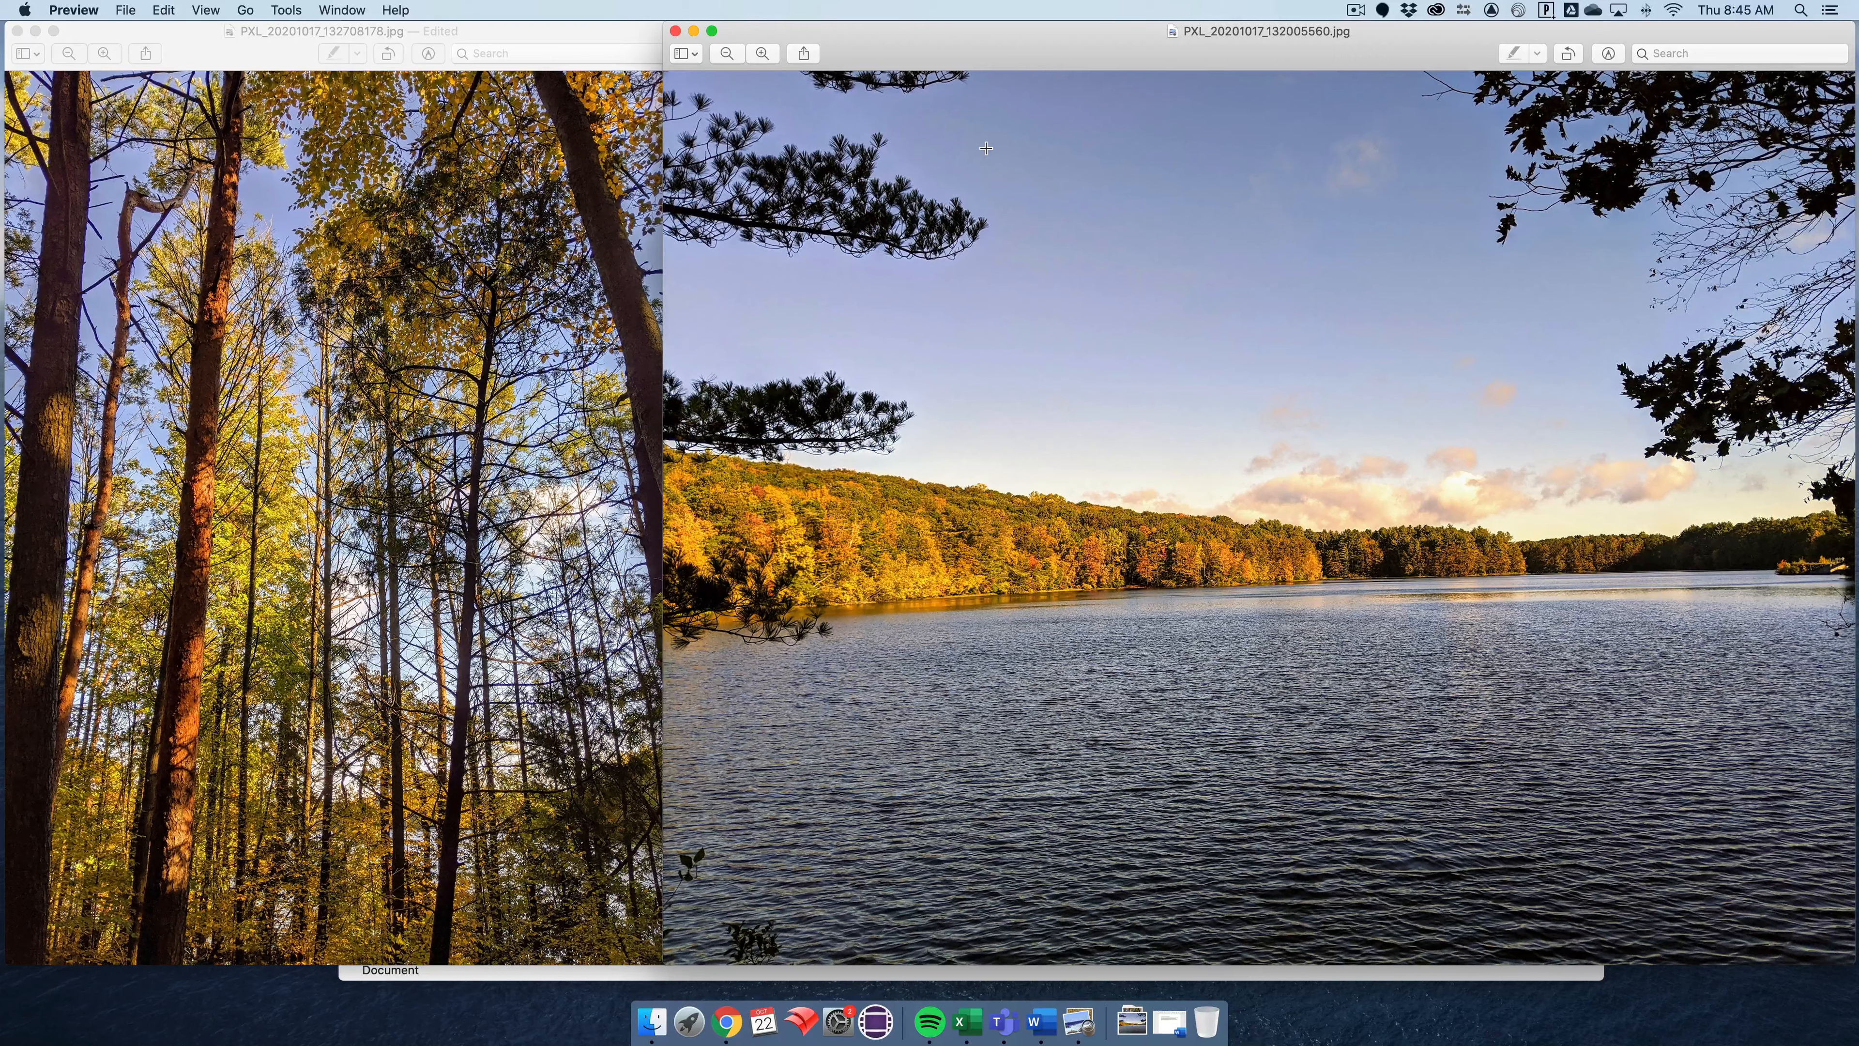
{"action": "left_click_drag", "start_coordinate": [719, 252], "coordinate": [1797, 793]}
{"action": "left_click", "coordinate": [34, 33]}
{"action": "left_click", "coordinate": [693, 31]}
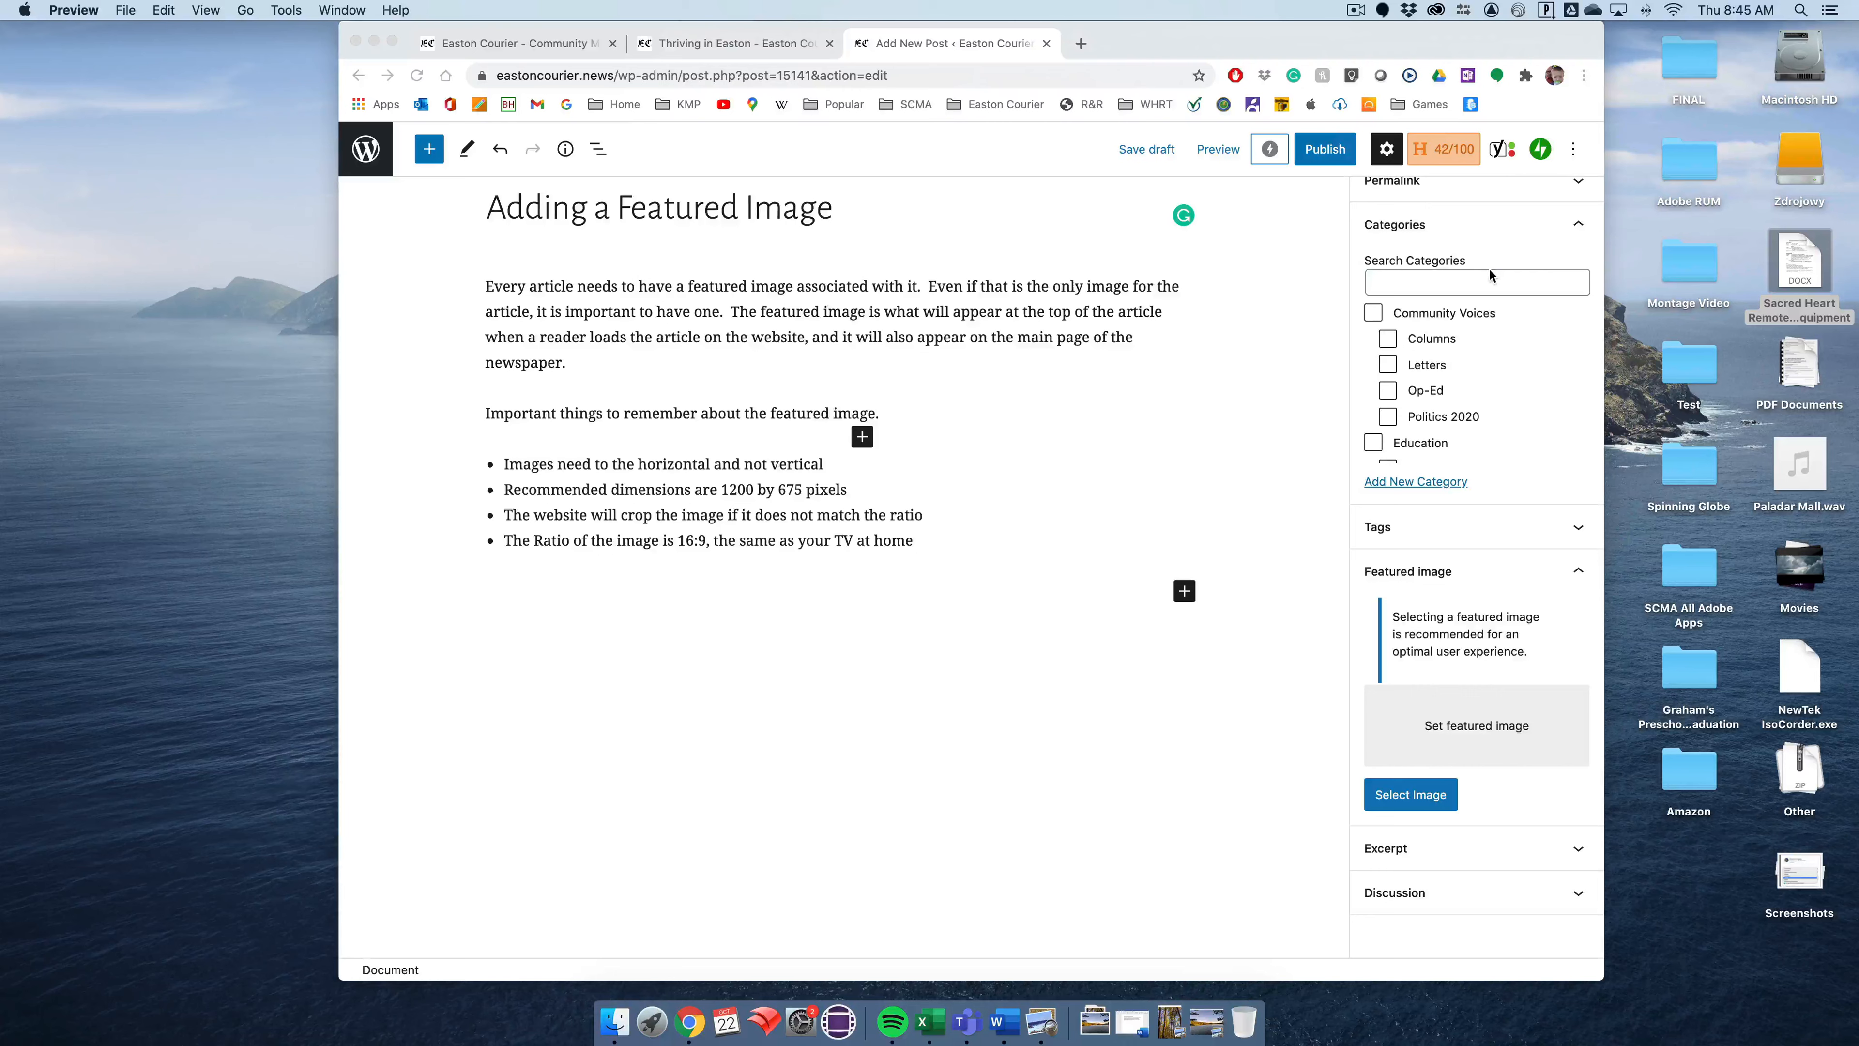
Hide the post editor's settings sidebar and show it again
{"action": "scroll", "coordinate": [1490, 269], "scroll_direction": "up", "scroll_amount": 10}
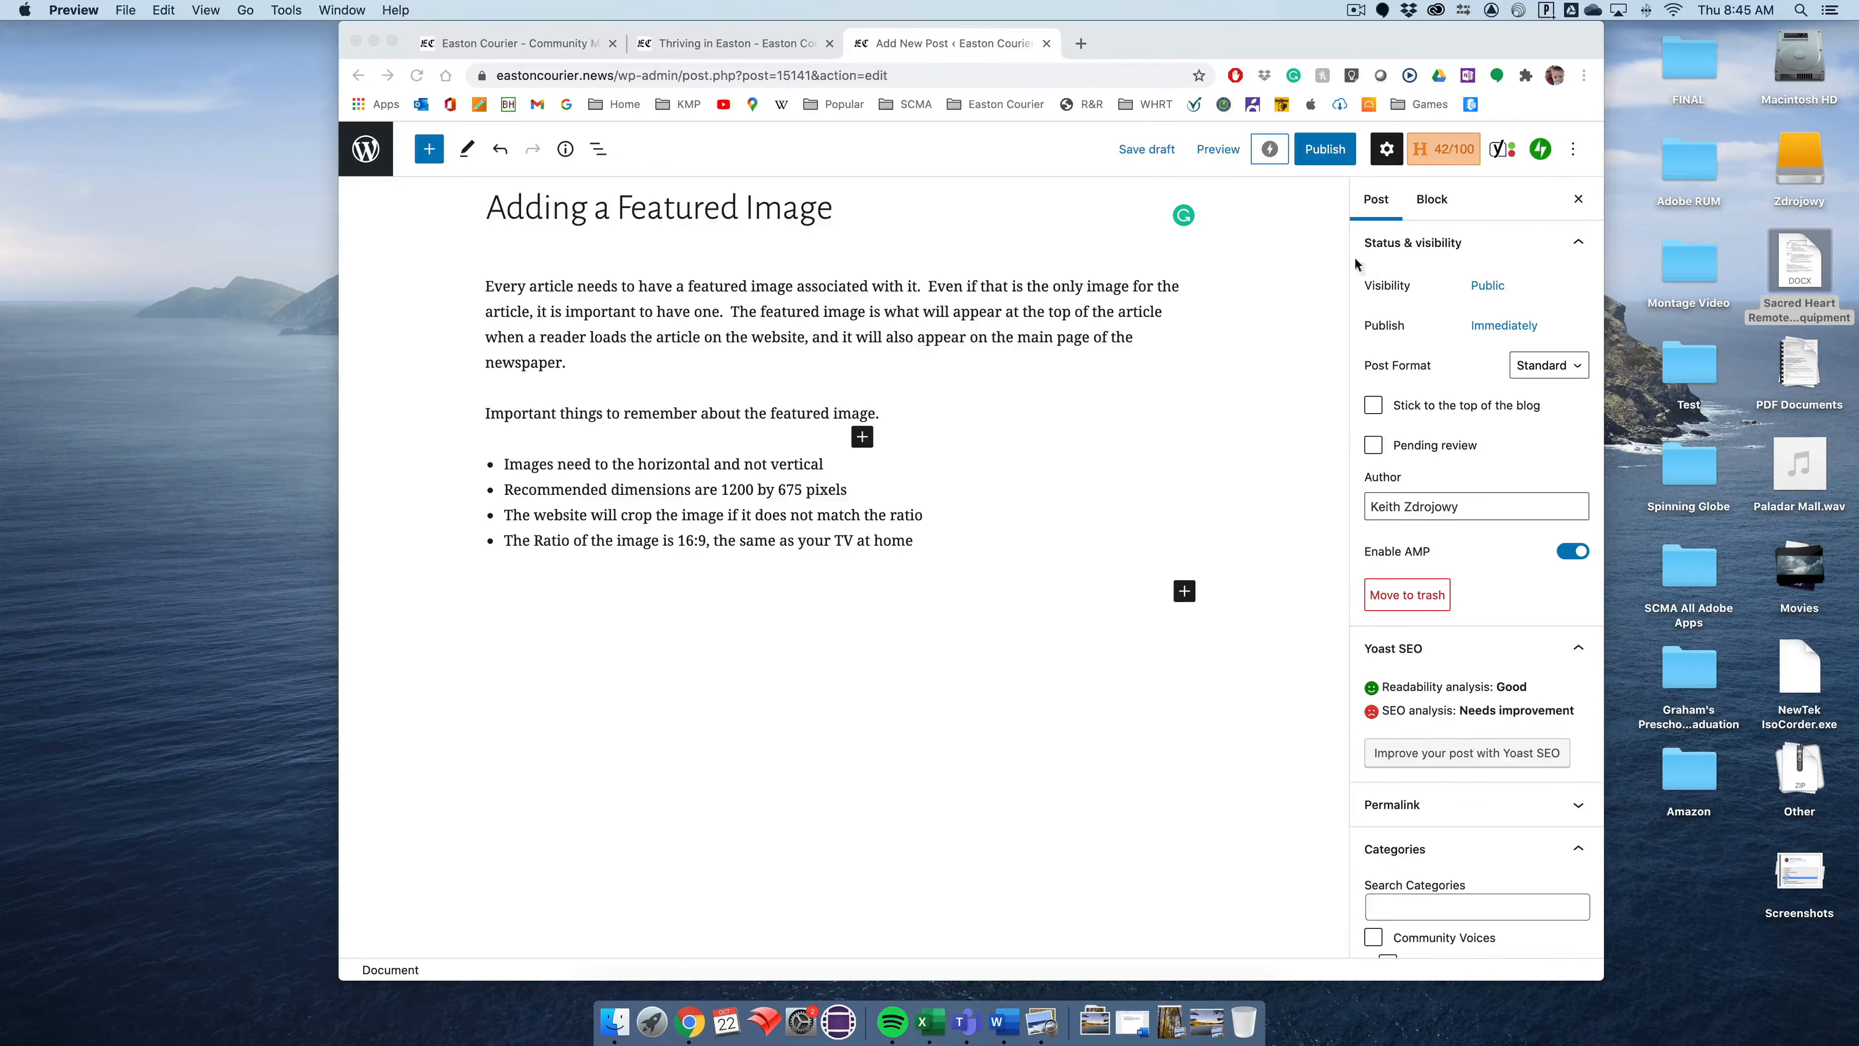
{"action": "left_click", "coordinate": [1387, 152]}
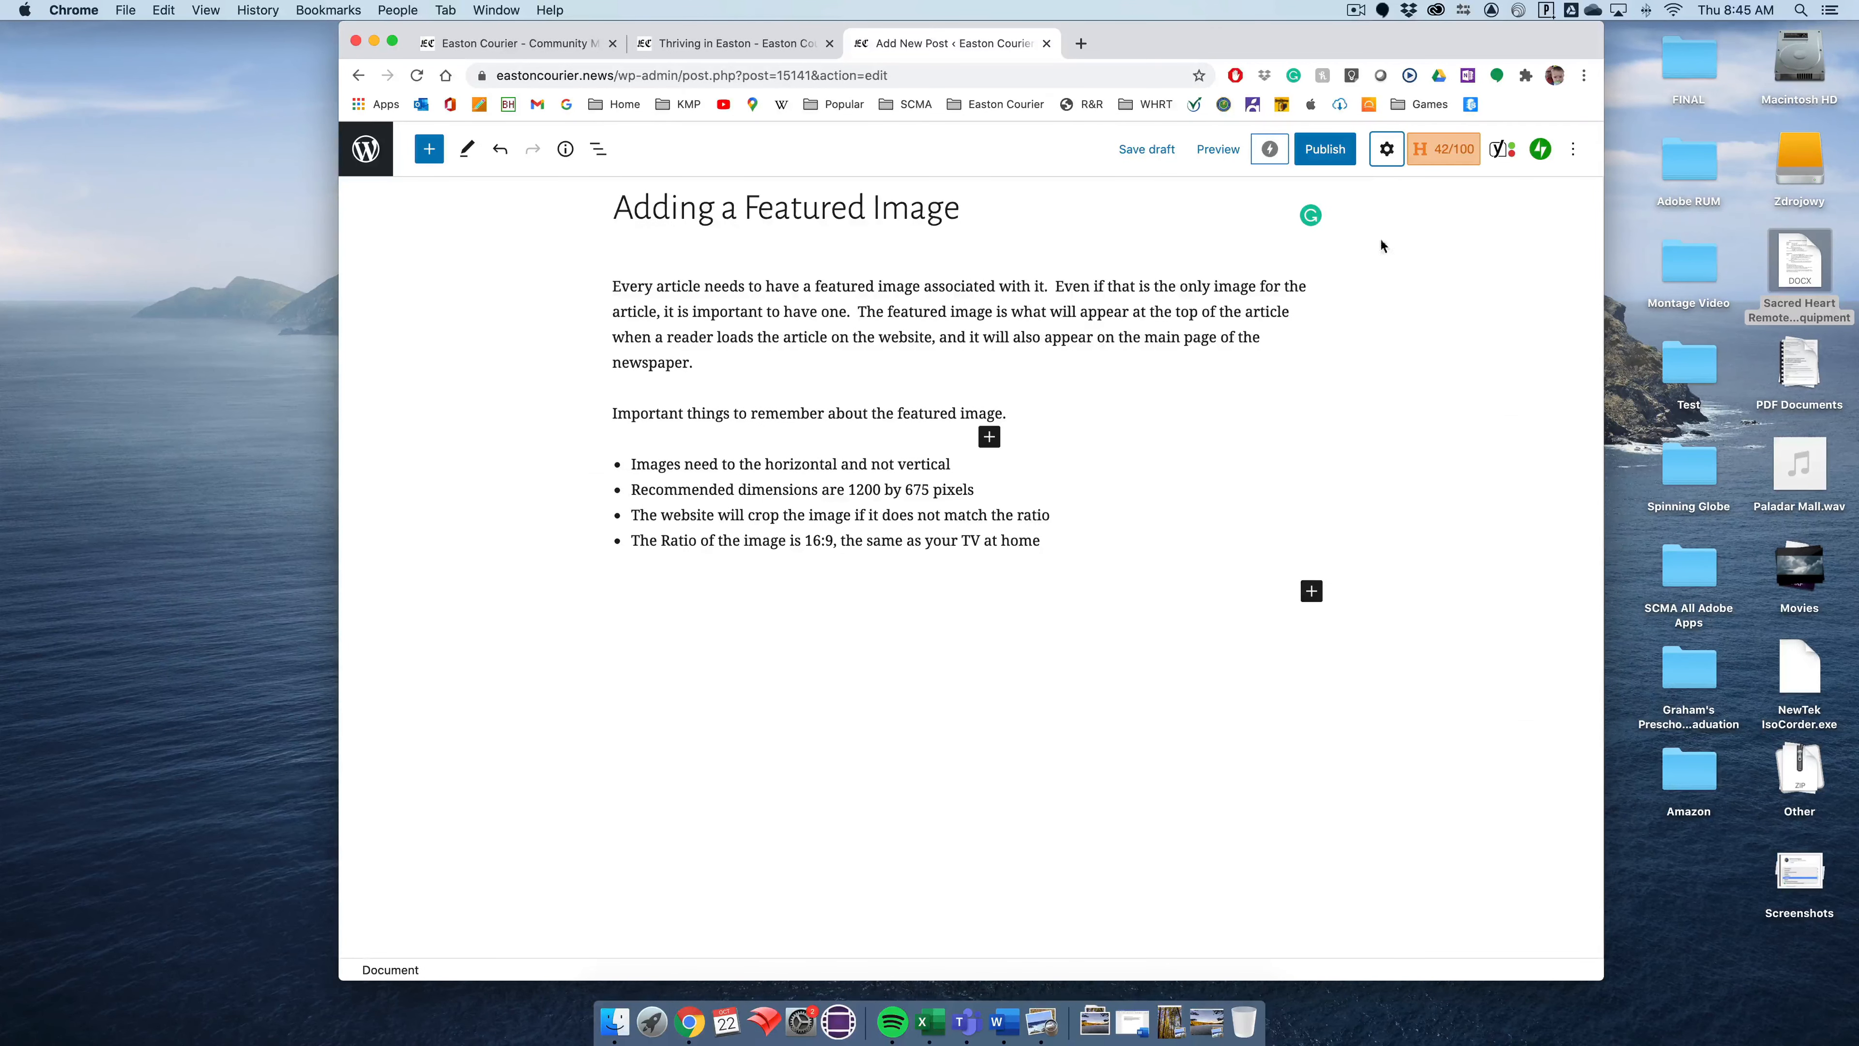
{"action": "left_click", "coordinate": [1388, 150]}
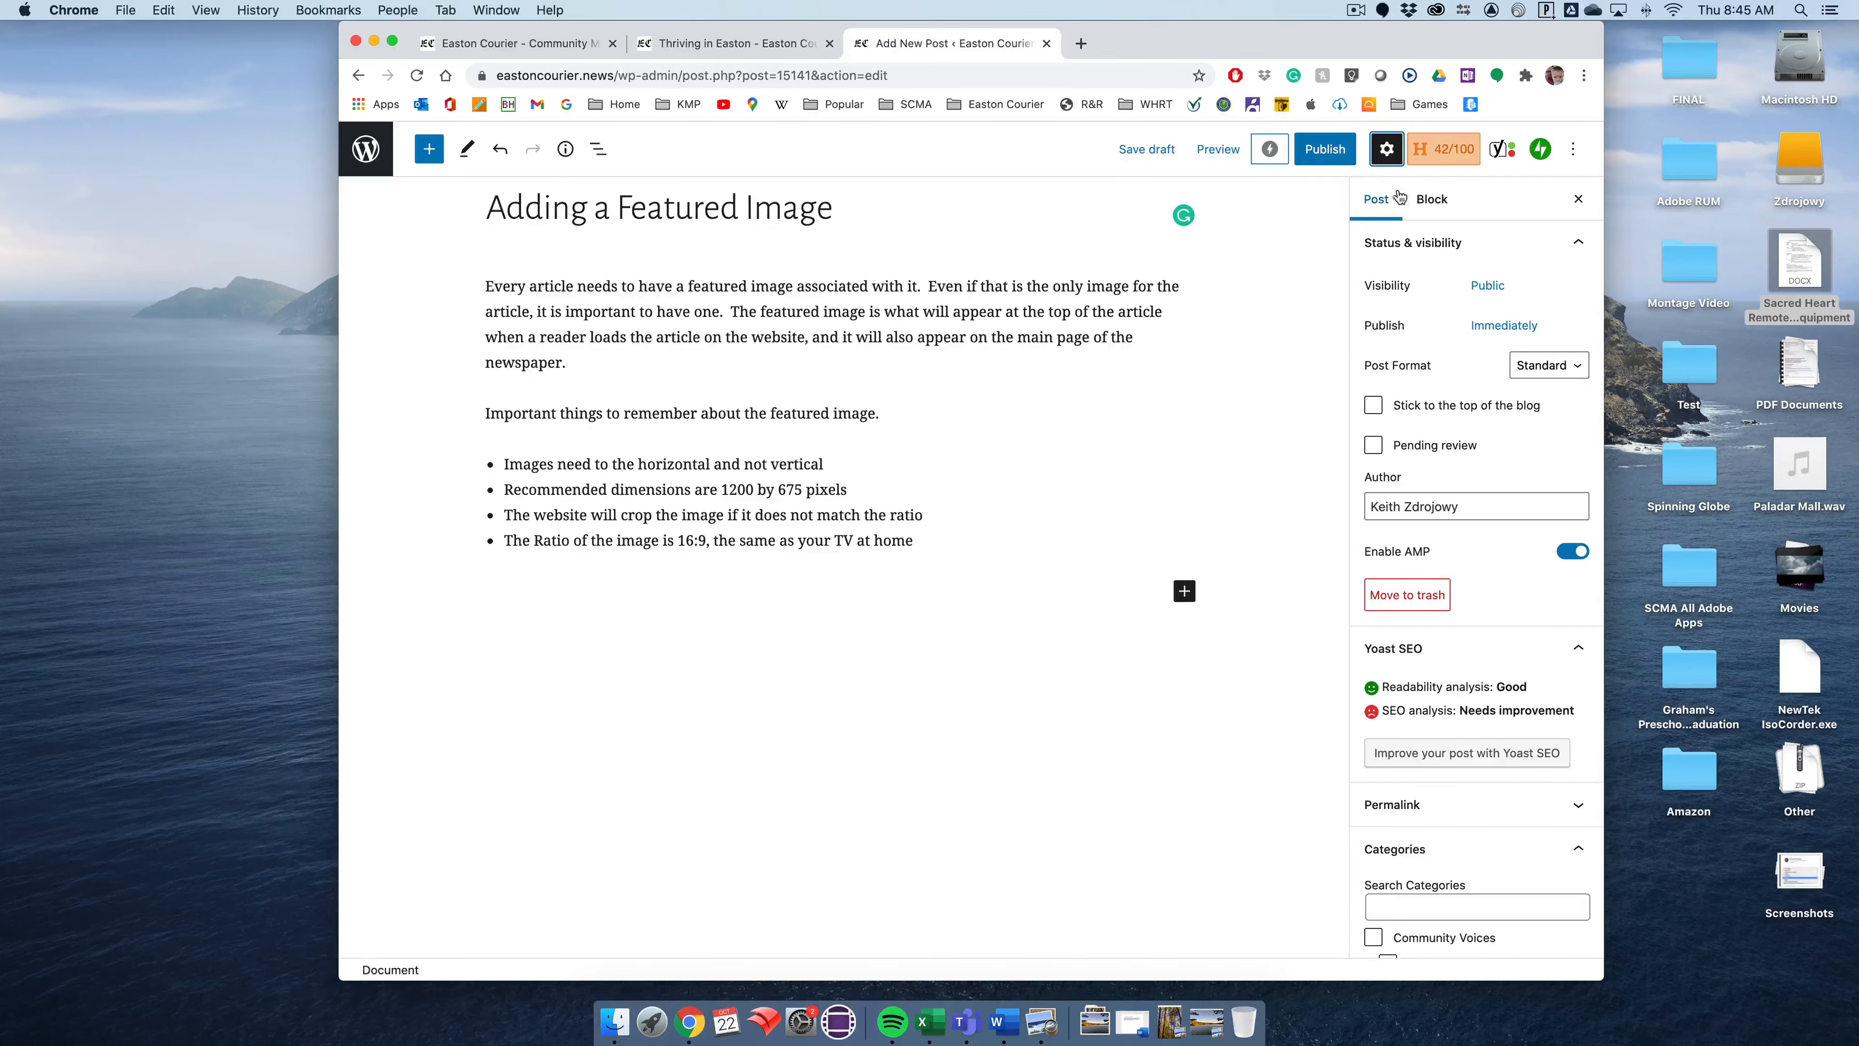
View the block settings of the post's first paragraph and return to the post settings
{"action": "left_click", "coordinate": [1433, 205]}
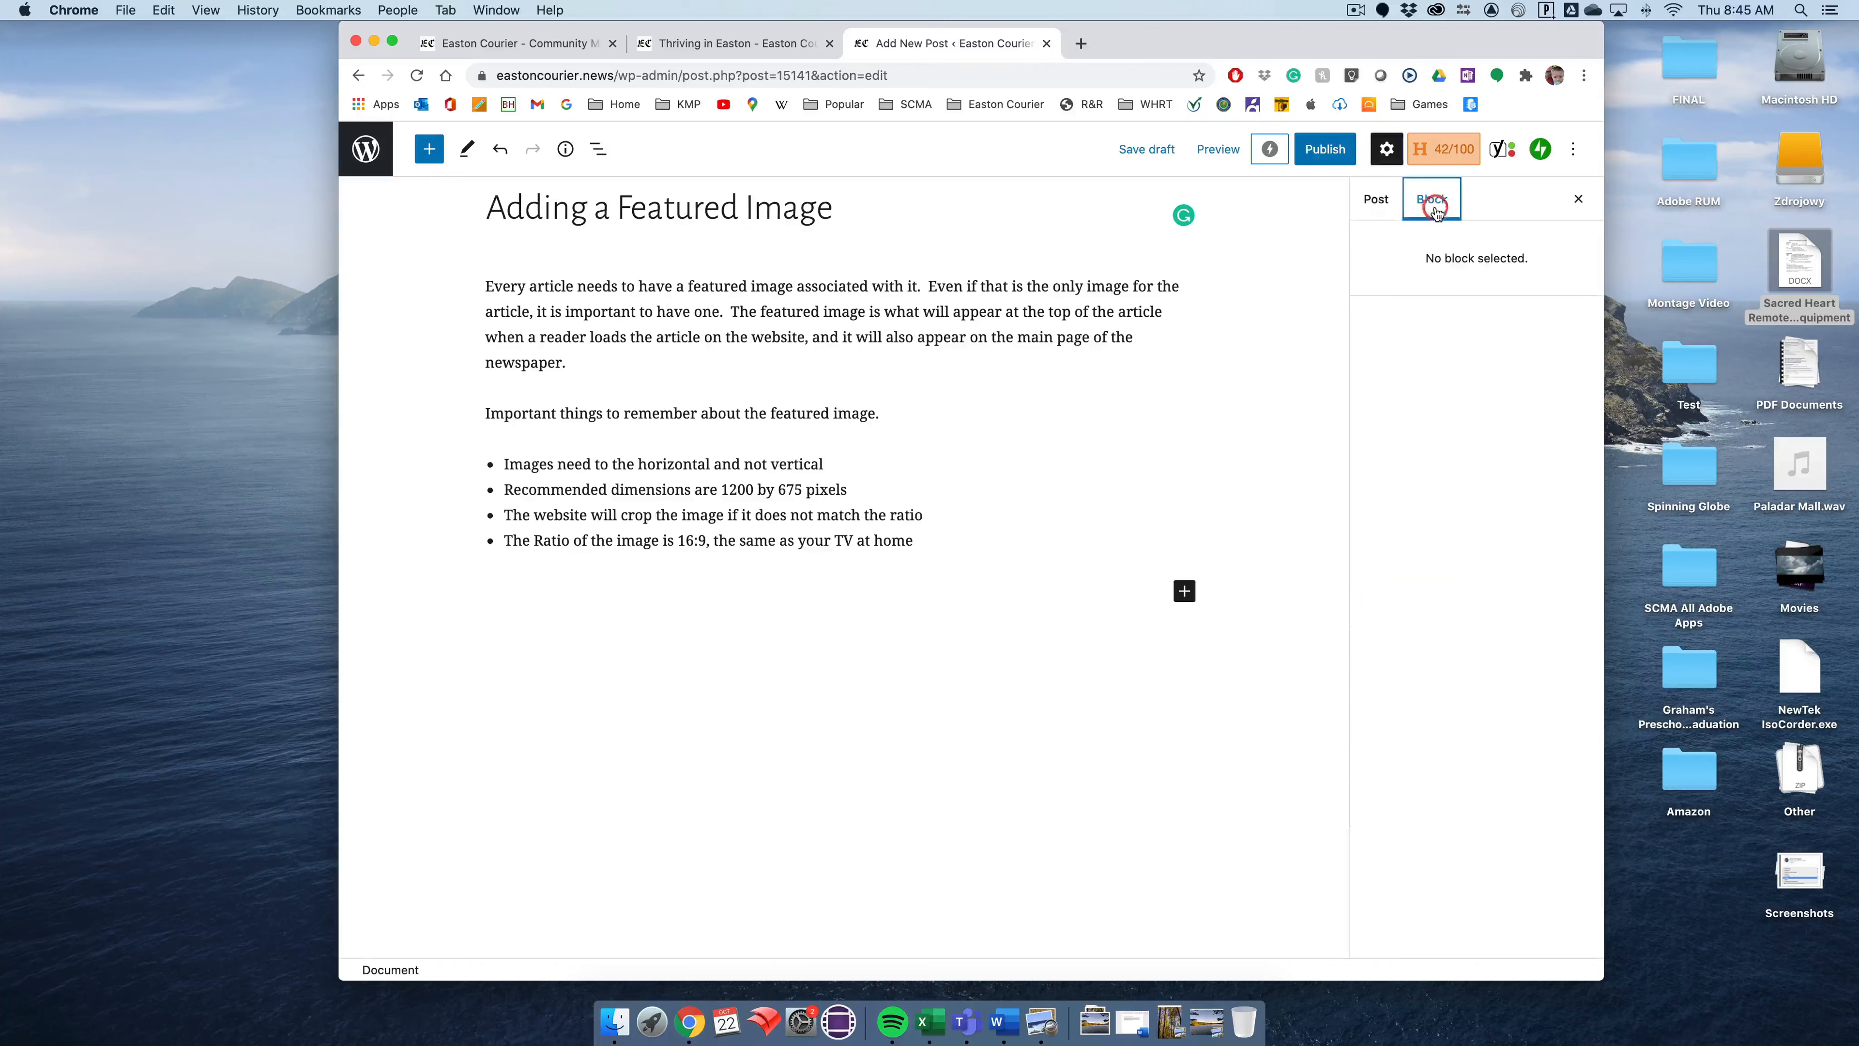
{"action": "left_click", "coordinate": [1106, 312]}
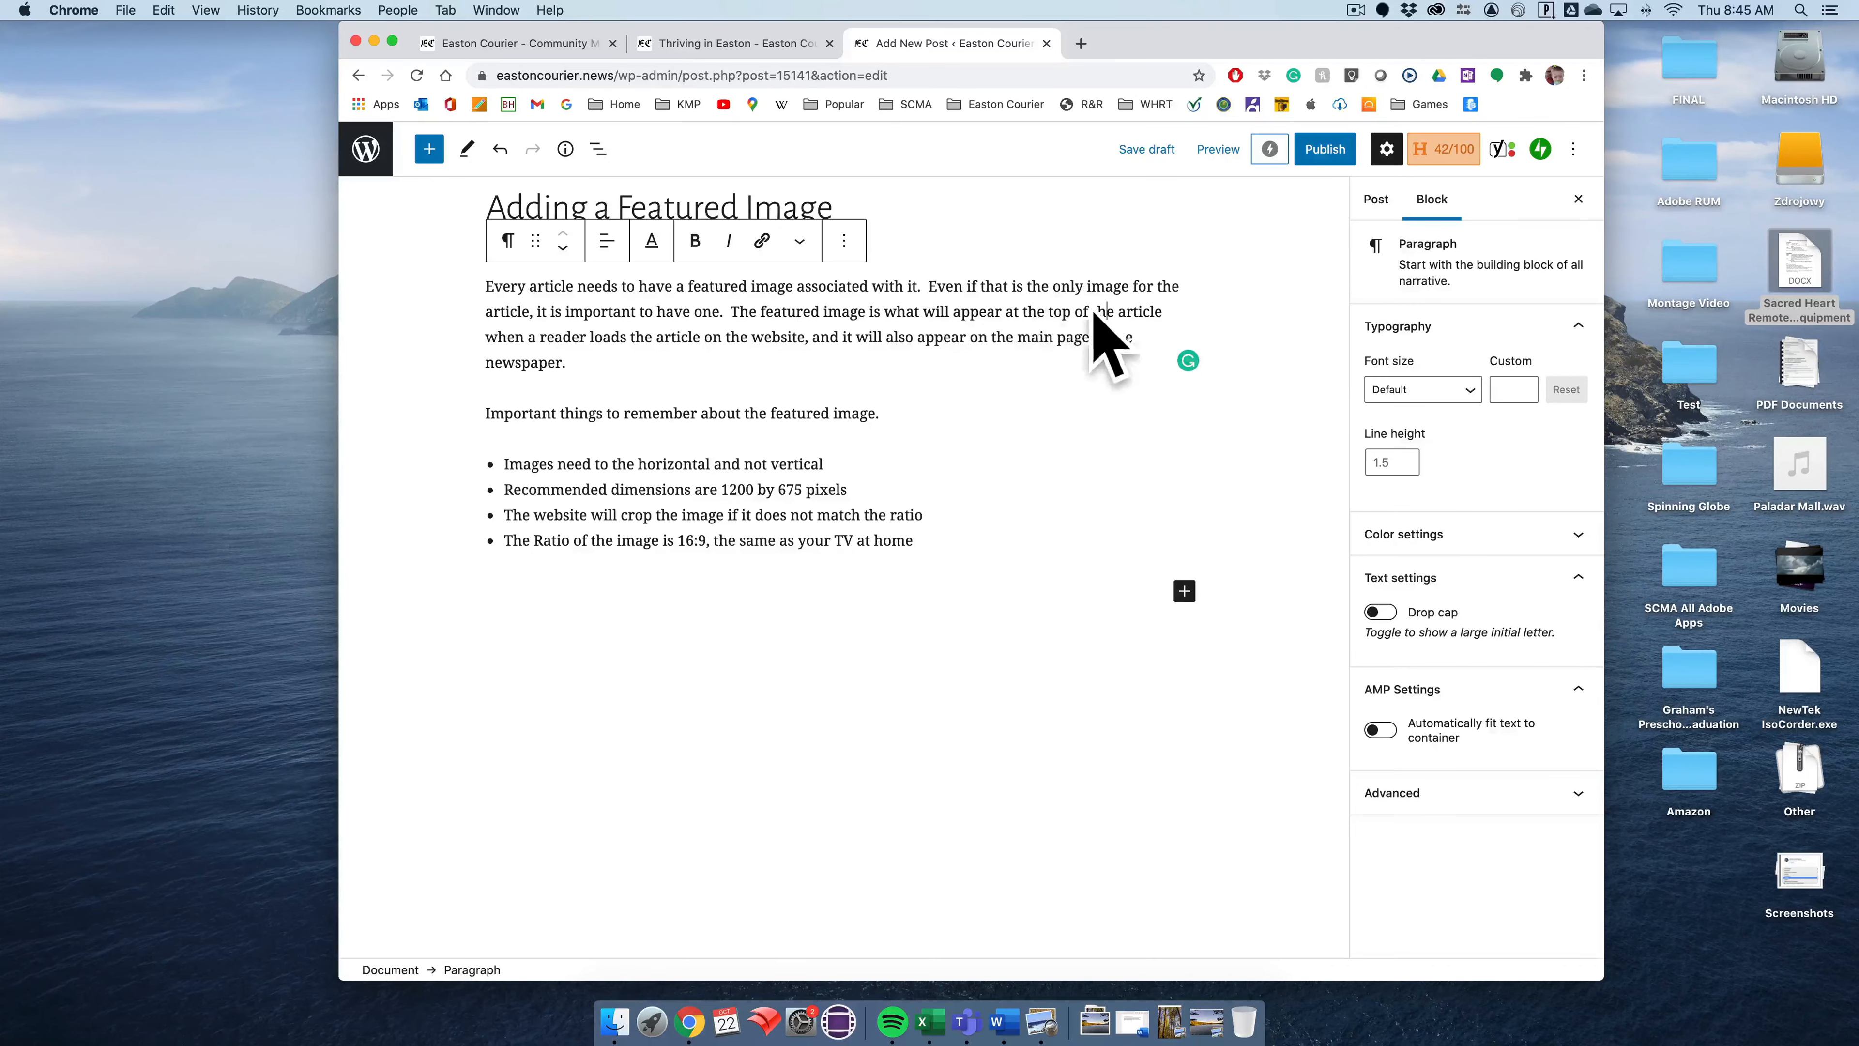
{"action": "left_click", "coordinate": [1374, 199]}
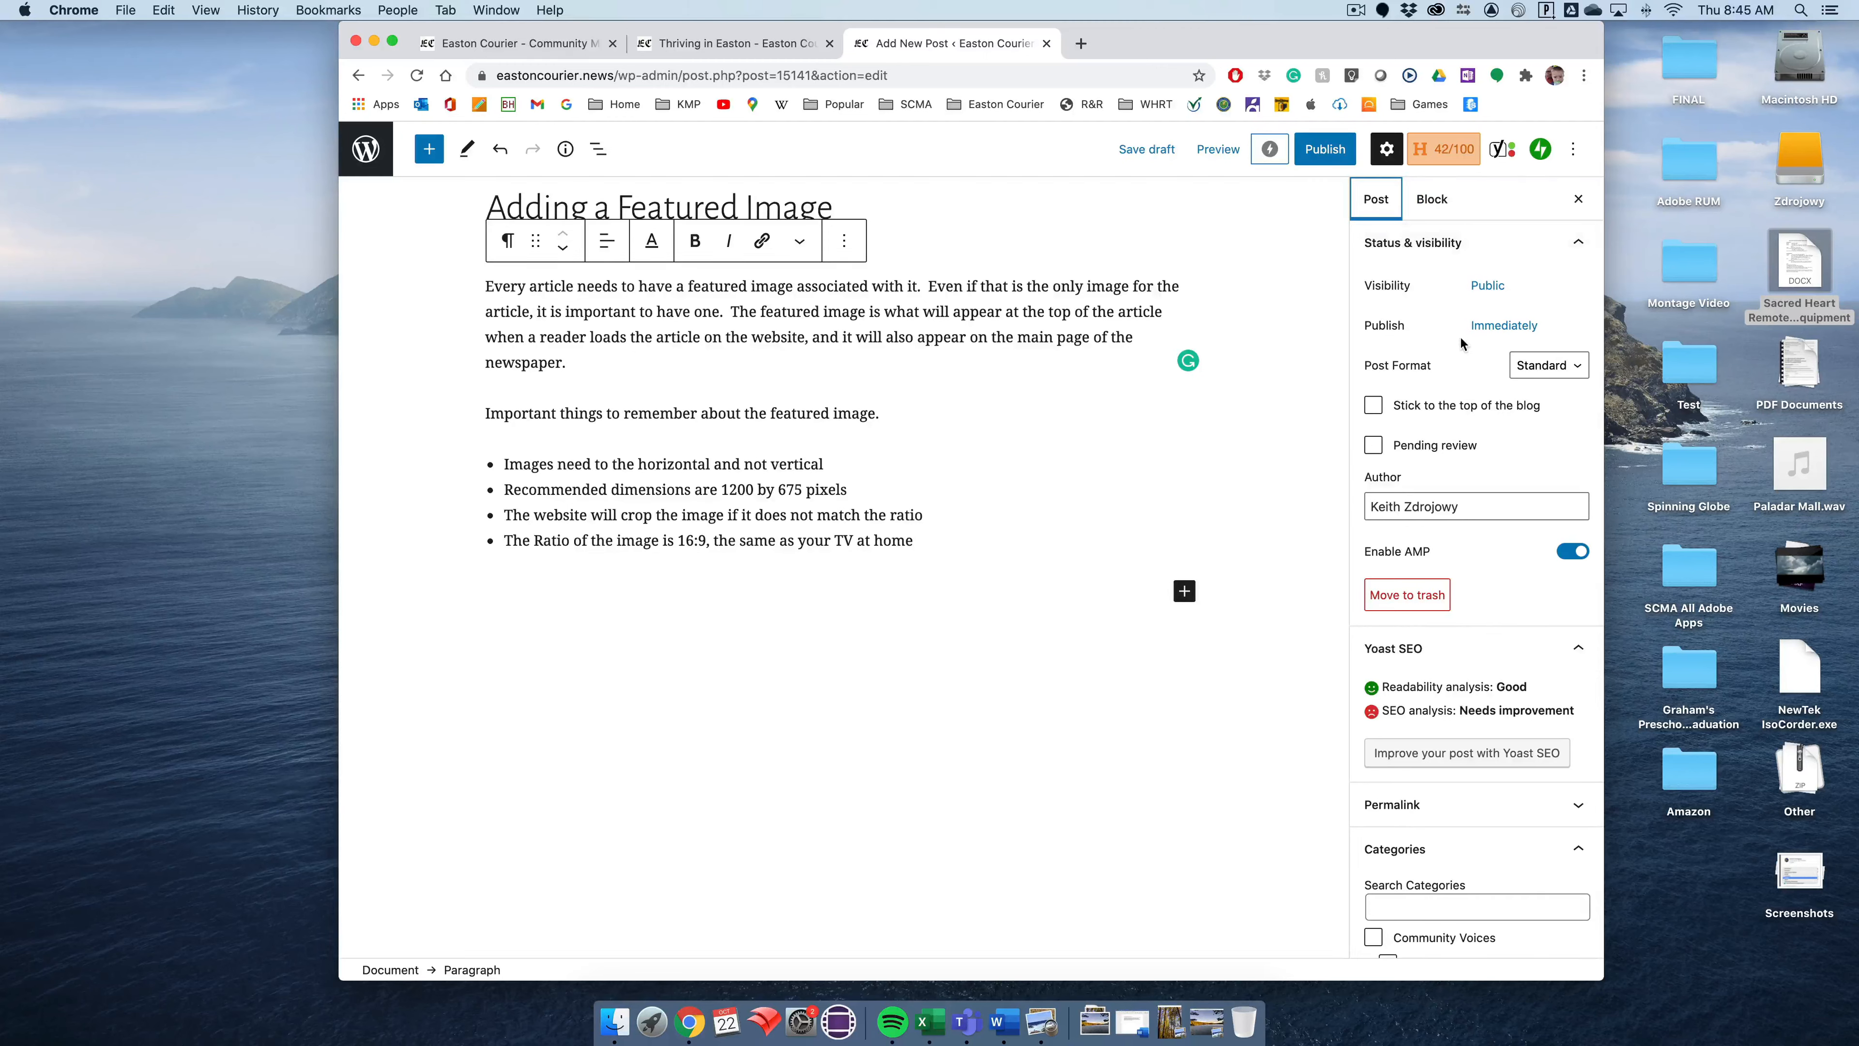
Collapse the Featured image section in the post settings and expand it again to show its image selection options
{"action": "scroll", "coordinate": [1460, 342], "scroll_direction": "down", "scroll_amount": 3}
{"action": "scroll", "coordinate": [1460, 342], "scroll_direction": "down", "scroll_amount": 5}
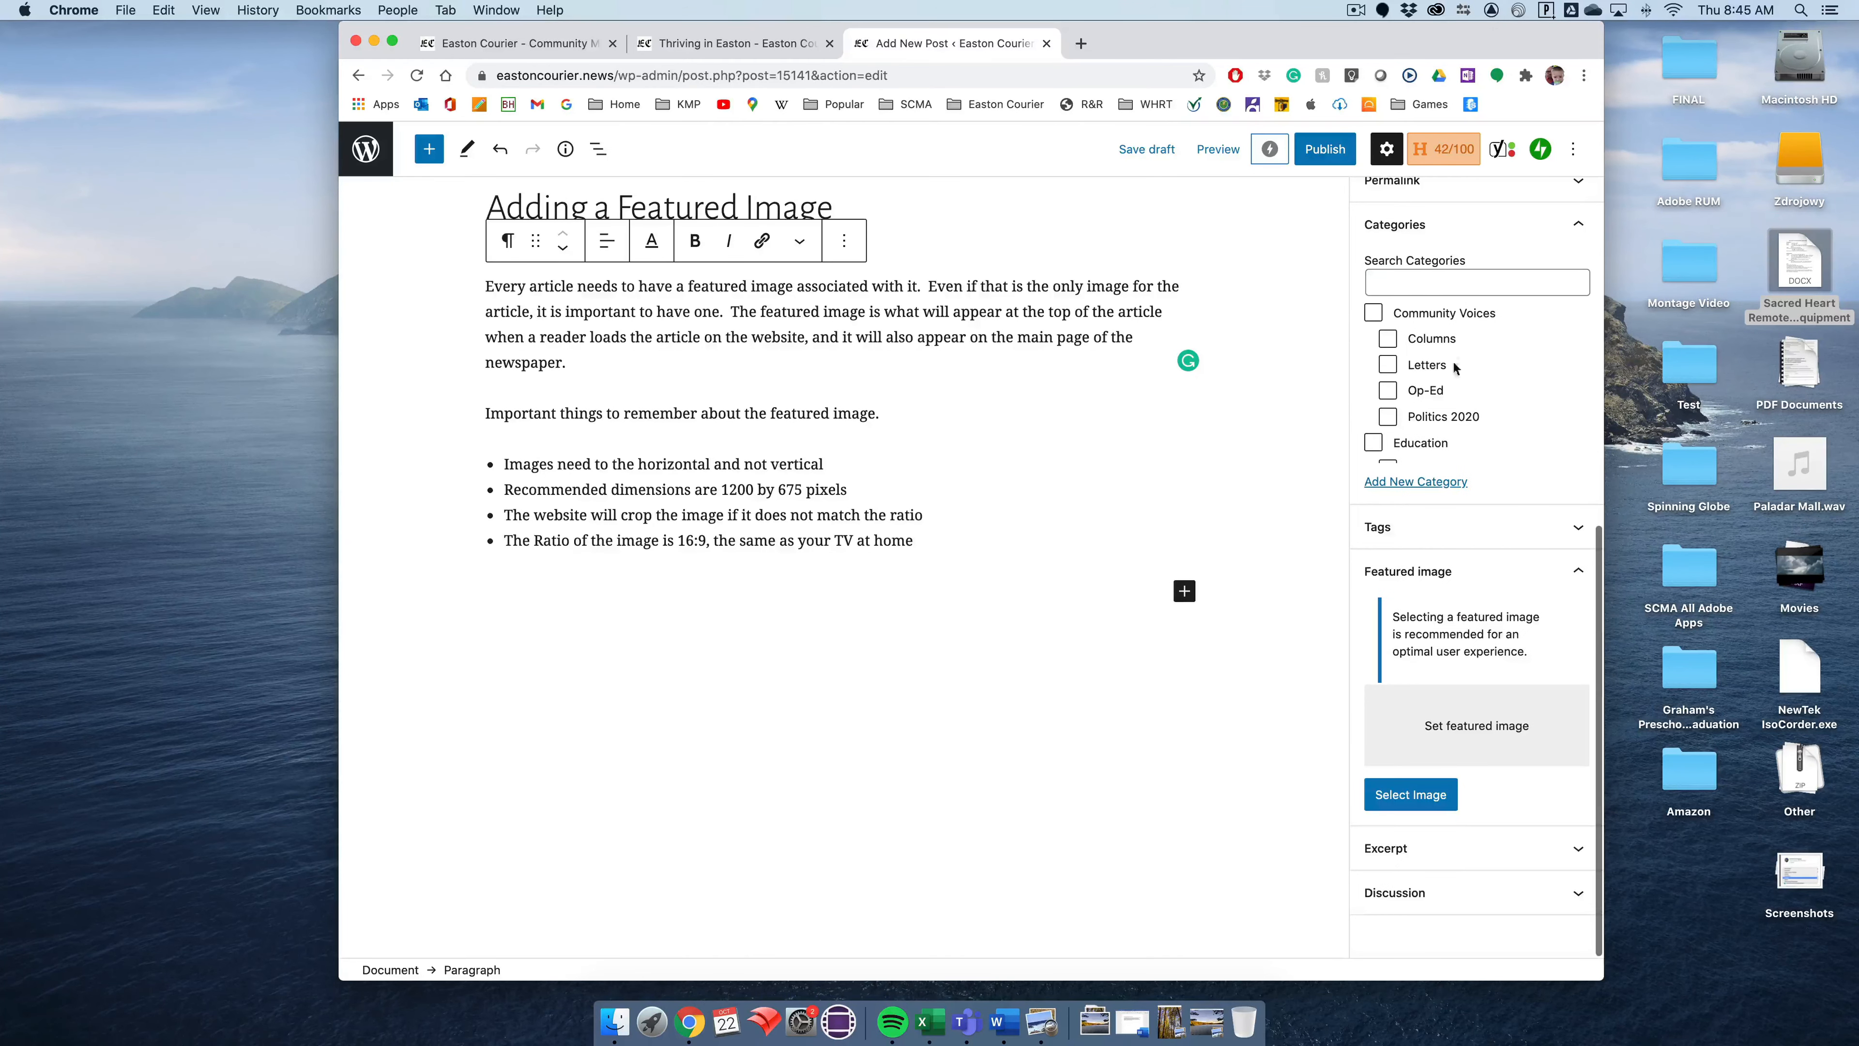
{"action": "left_click", "coordinate": [1569, 571]}
{"action": "scroll", "coordinate": [1545, 634], "scroll_direction": "down", "scroll_amount": 3}
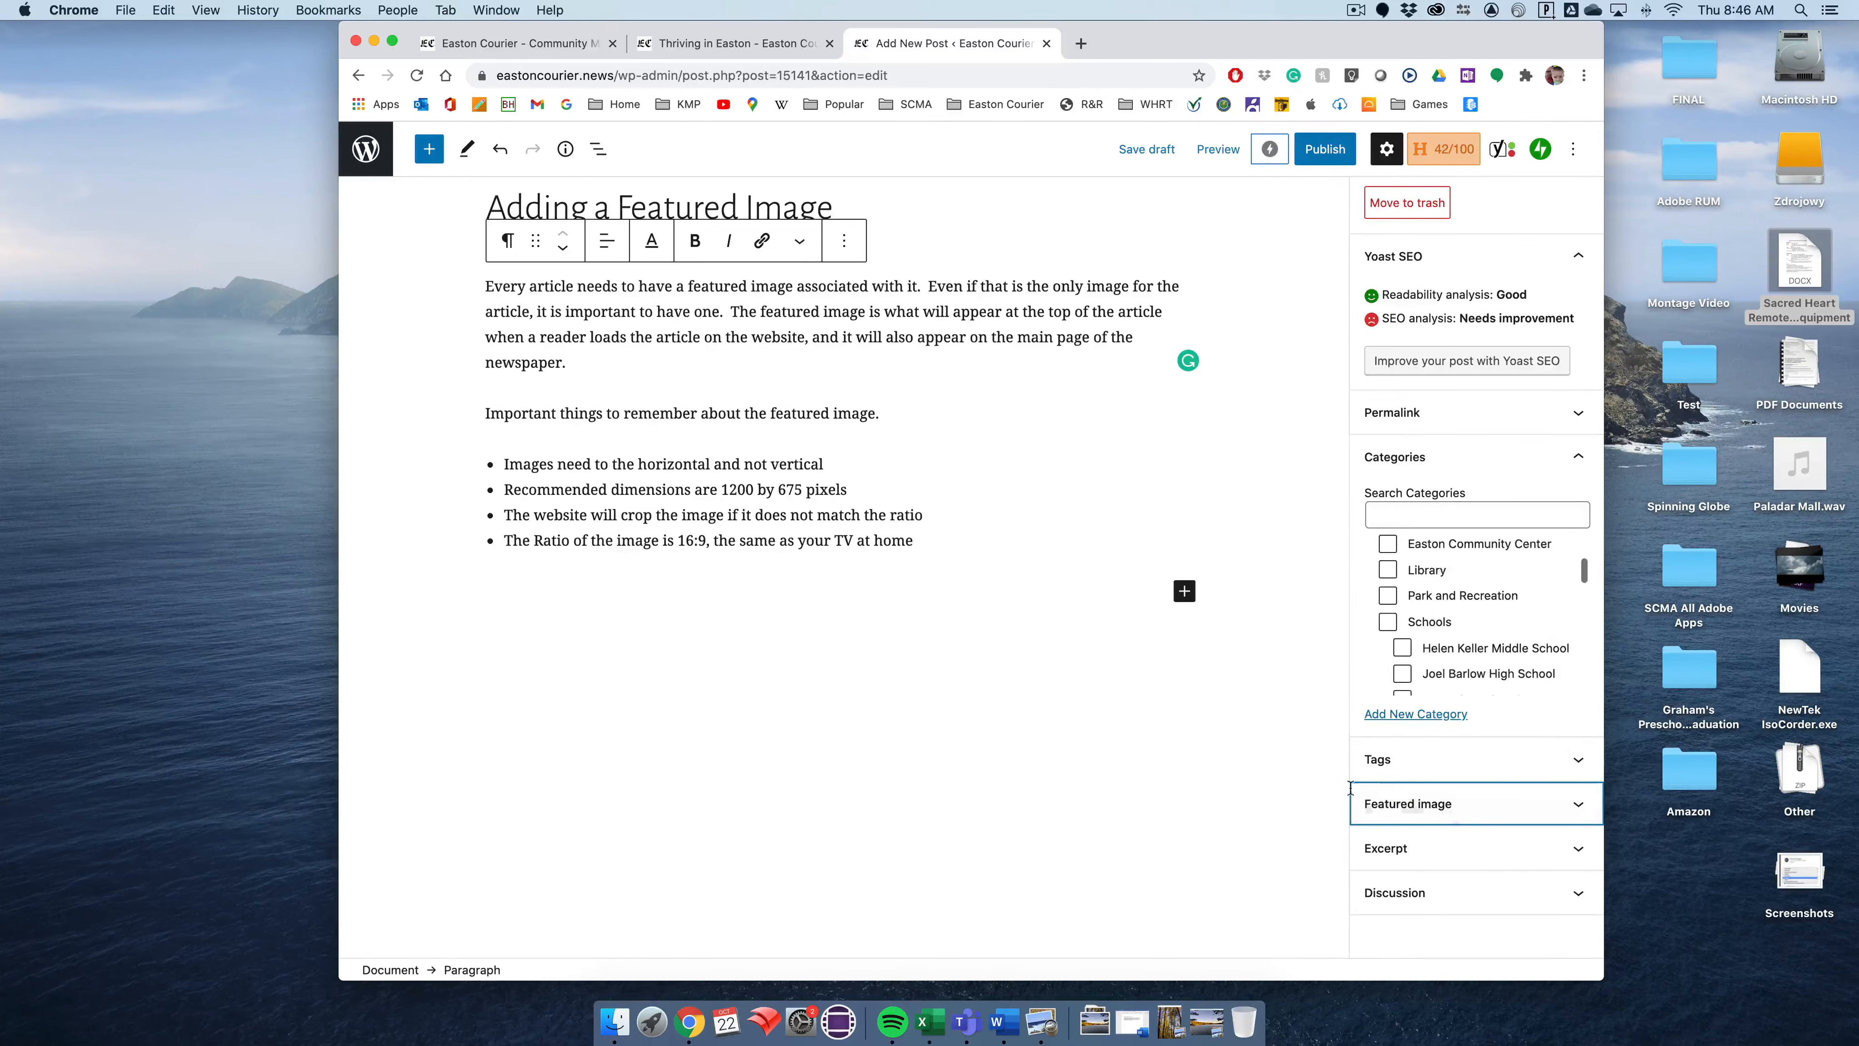
{"action": "left_click", "coordinate": [1535, 814]}
{"action": "scroll", "coordinate": [1493, 768], "scroll_direction": "down", "scroll_amount": 4}
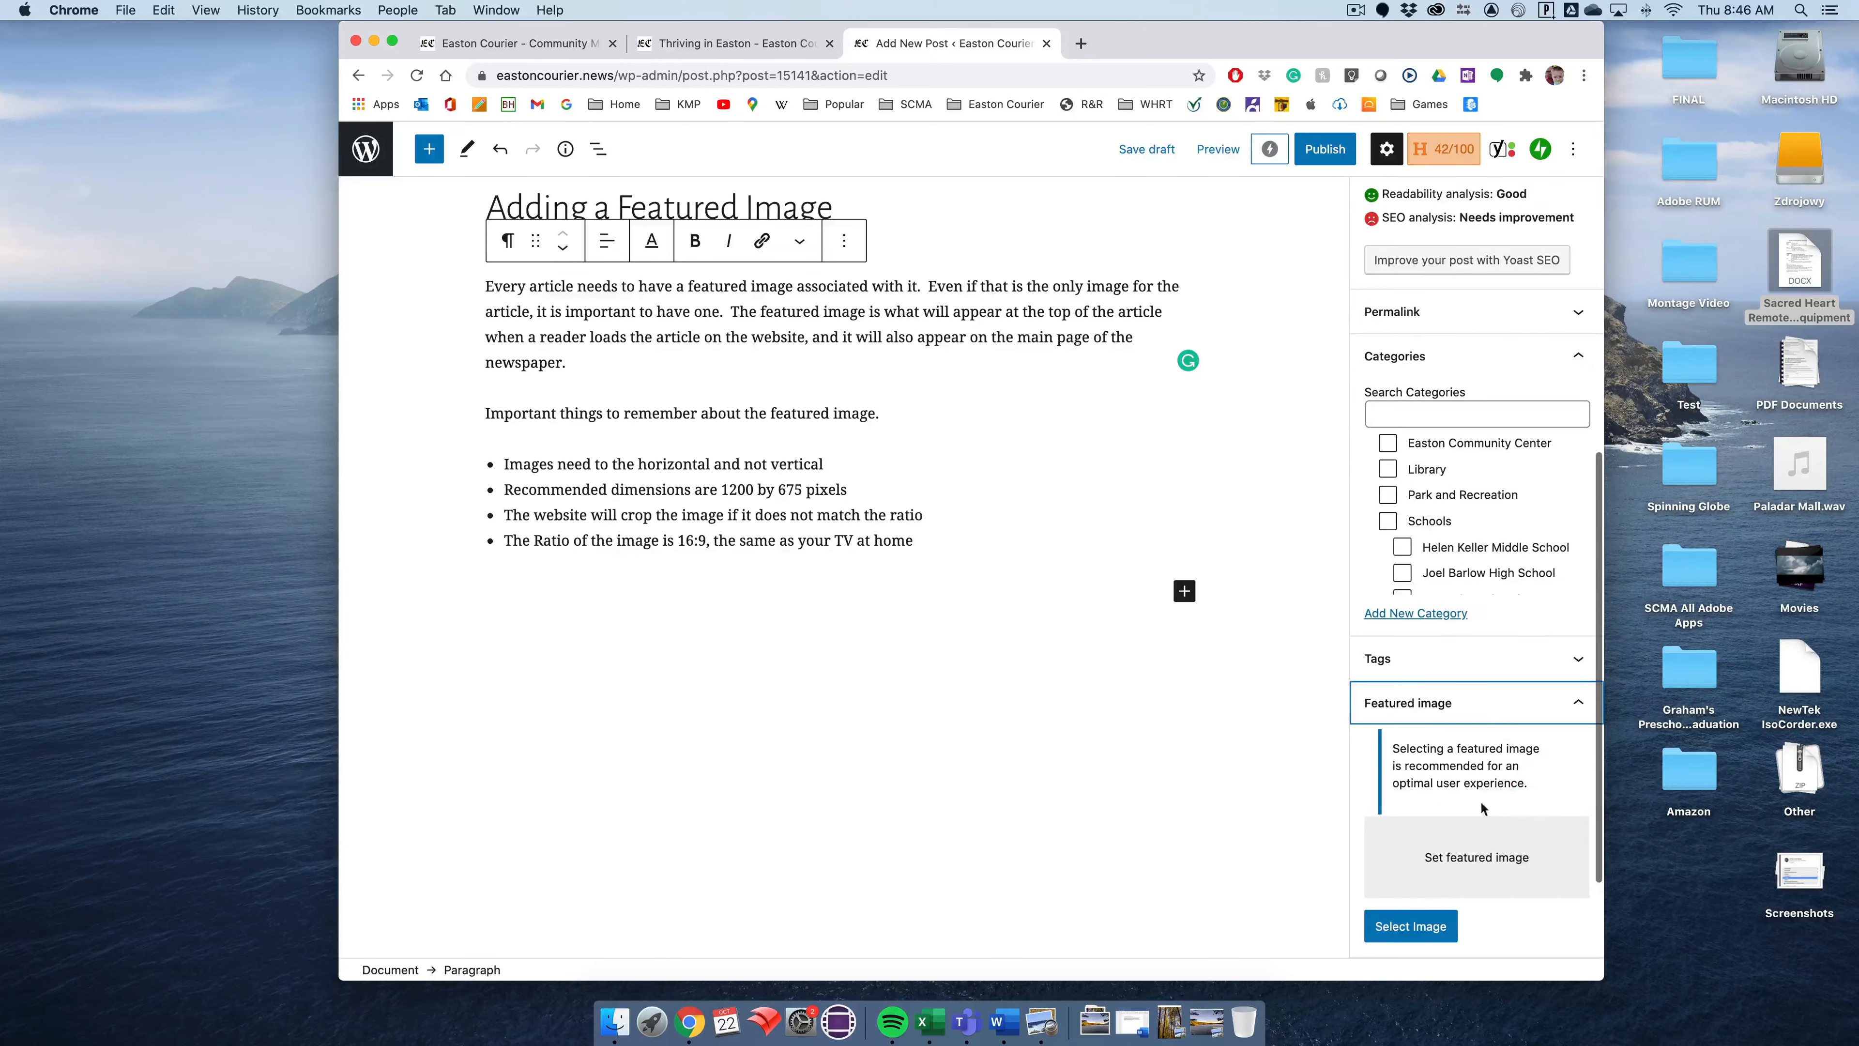